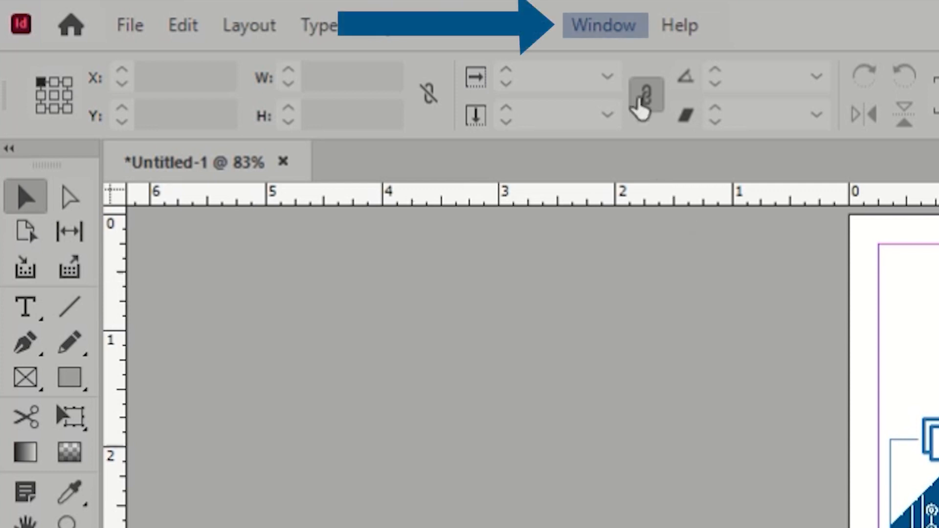
Step: Show CC Libraries and create a new library named "New Resources" saved to Personal Storage
{"action": "left_click", "coordinate": [591, 30]}
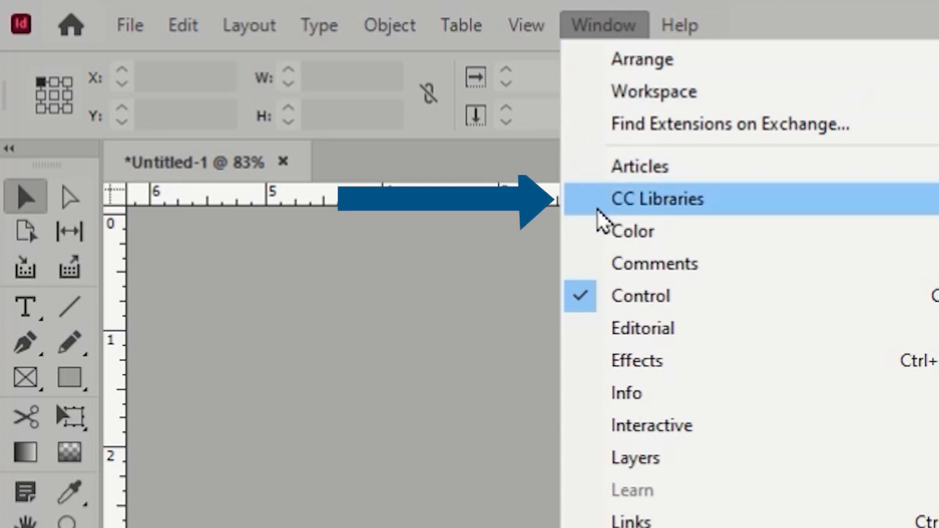
{"action": "left_click", "coordinate": [600, 210]}
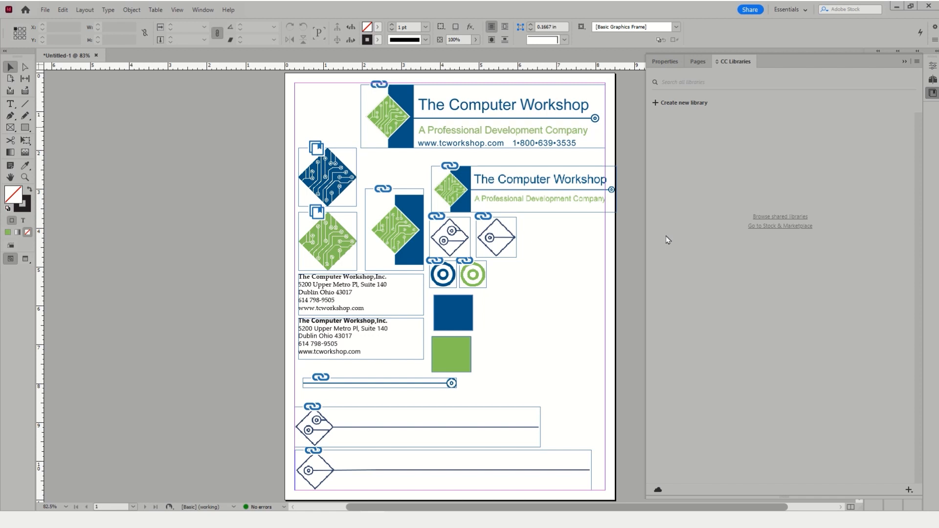
{"action": "left_click", "coordinate": [676, 106]}
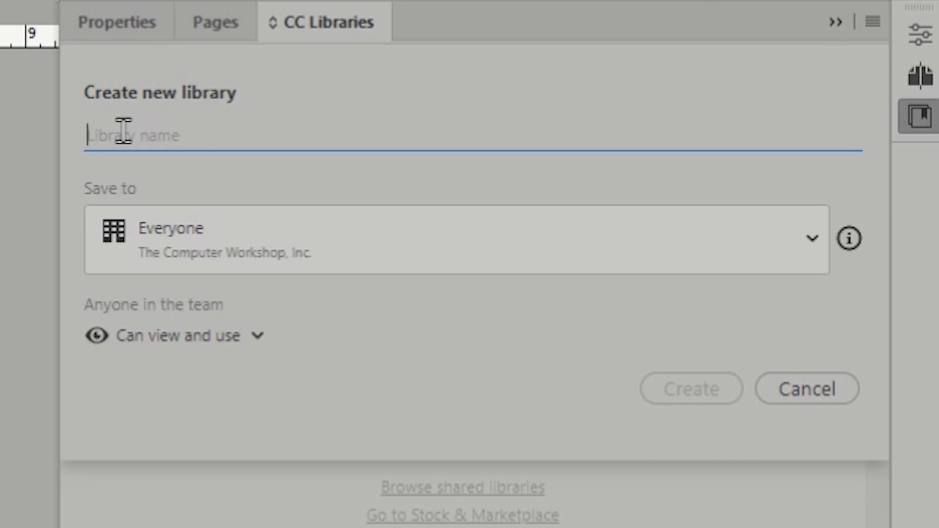
{"action": "type", "text": "New"}
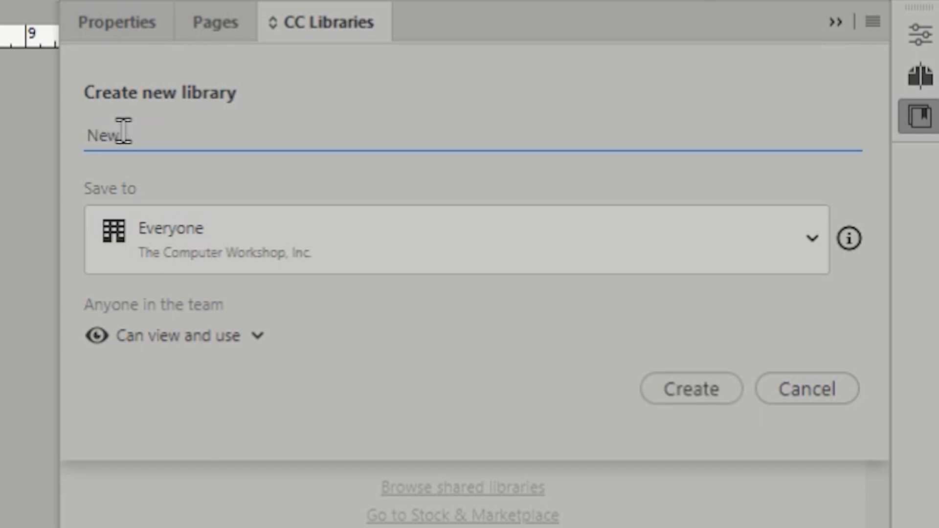
{"action": "type", "text": " Resources"}
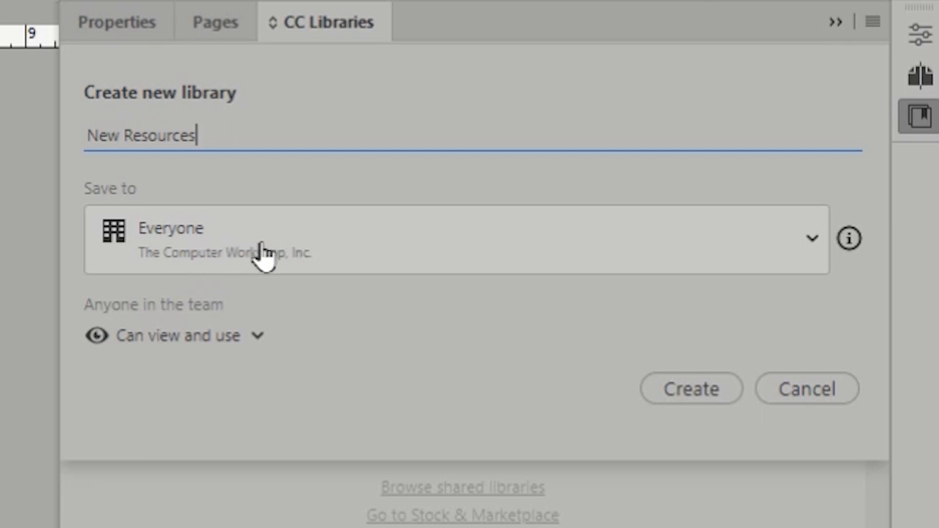
{"action": "left_click", "coordinate": [824, 257]}
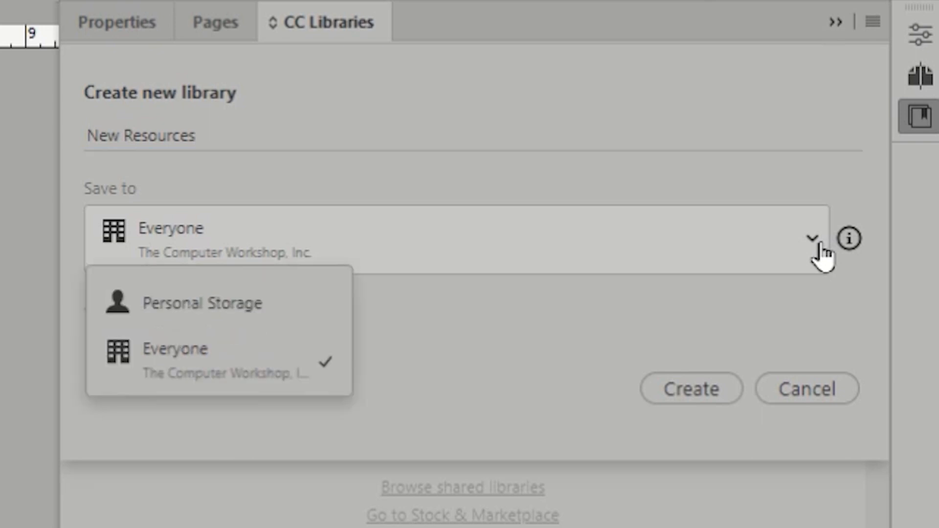
{"action": "left_click", "coordinate": [284, 318]}
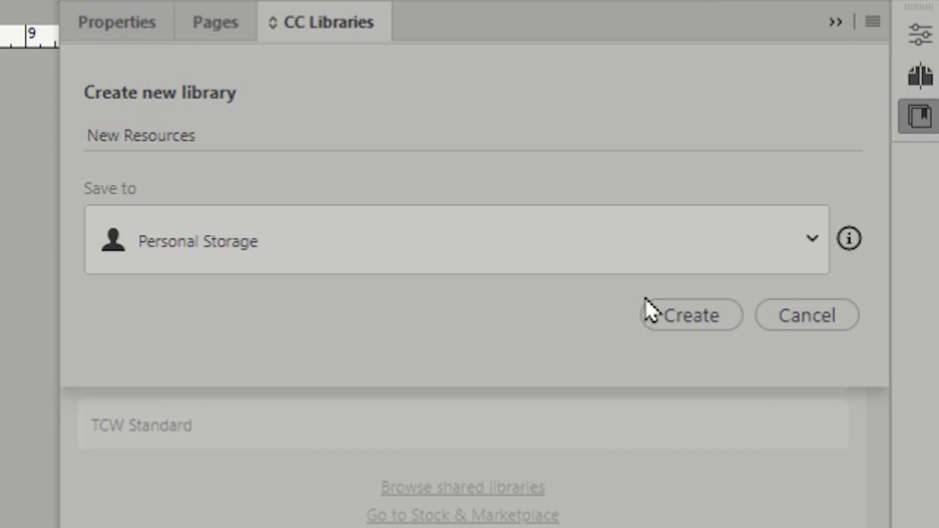
{"action": "left_click", "coordinate": [684, 317]}
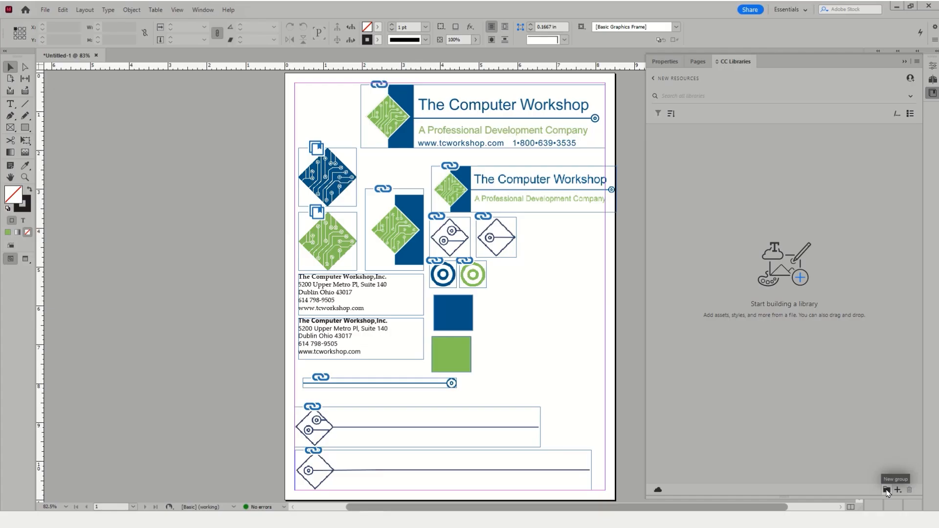
Step: Create a new group named "Logos" in the New Resources library
{"action": "left_click", "coordinate": [887, 491]}
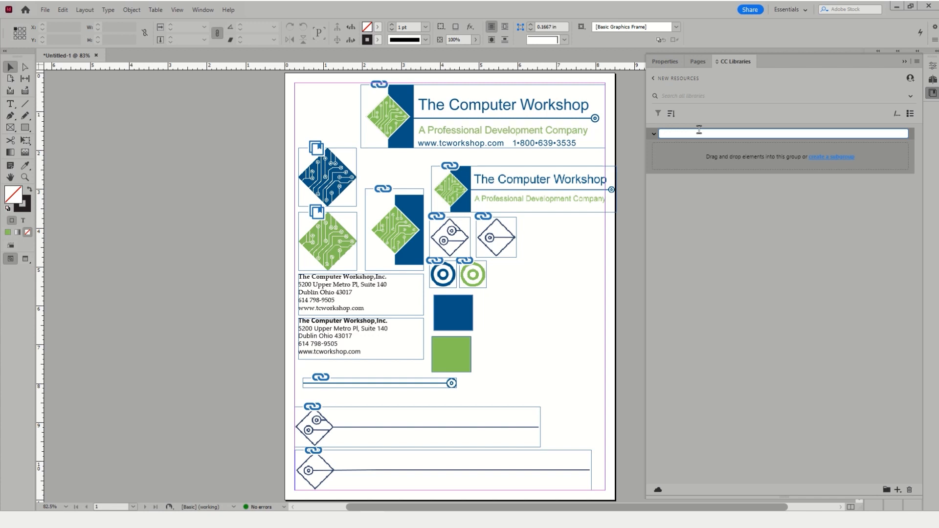
{"action": "type", "text": "ogos"}
{"action": "key", "text": "Return"}
Step: Add the large company logo with web address and phone line to the Logos group and rename it "Logo full"
{"action": "left_click", "coordinate": [428, 110]}
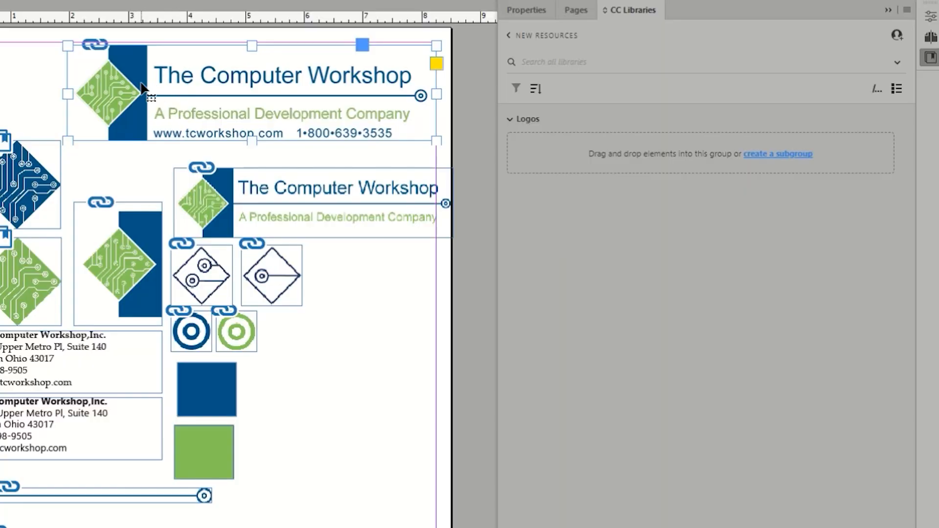
{"action": "left_click_drag", "start_coordinate": [141, 96], "coordinate": [612, 143]}
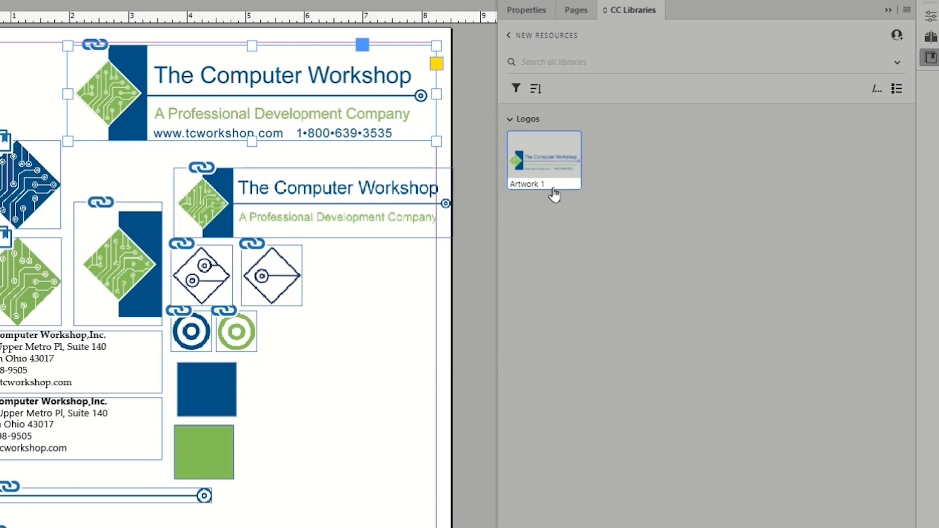
{"action": "mouse_move", "coordinate": [555, 195]}
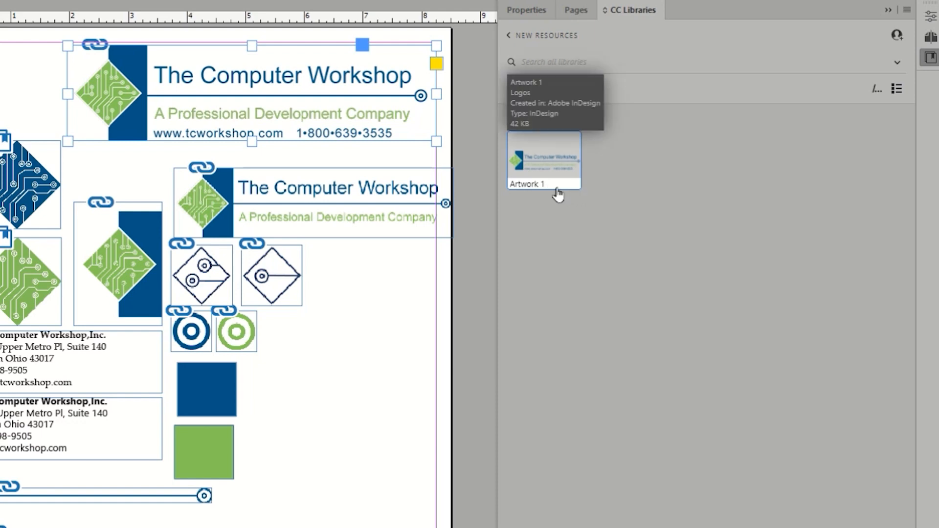
{"action": "right_click", "coordinate": [541, 182]}
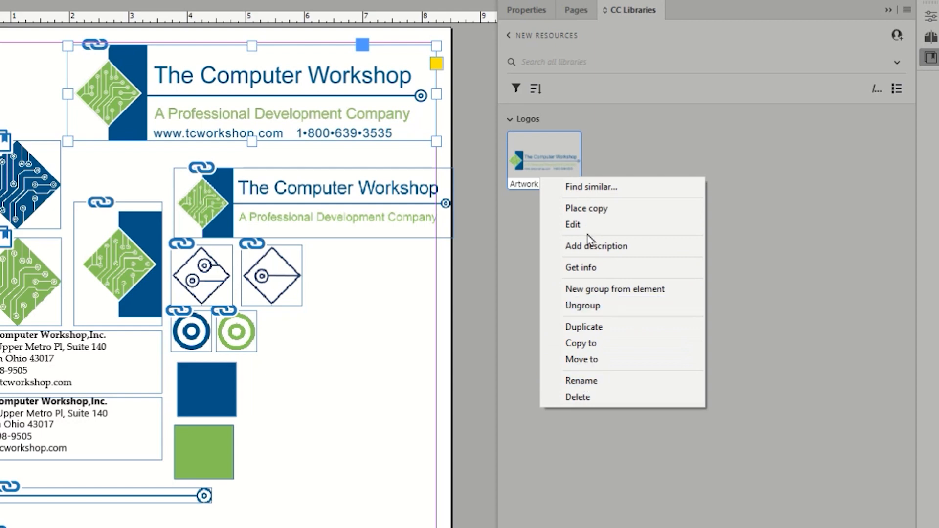
{"action": "left_click", "coordinate": [595, 387]}
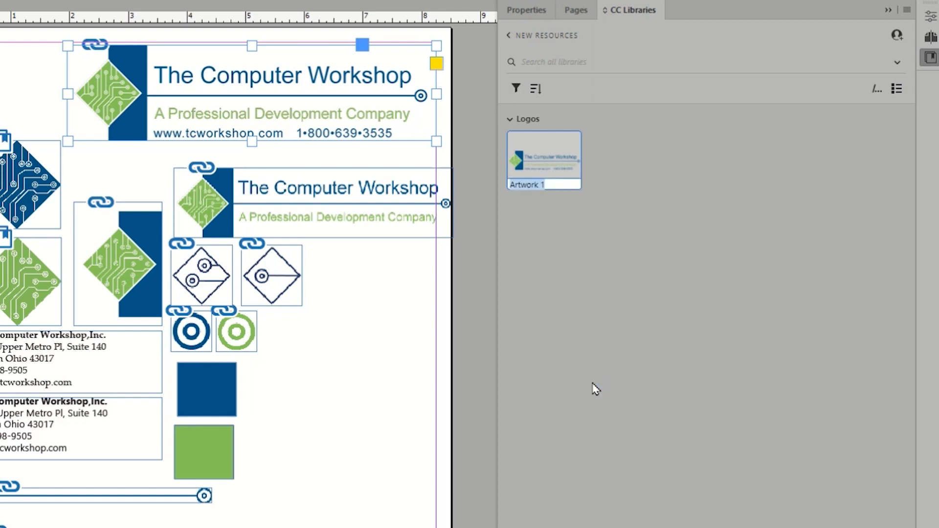
{"action": "type", "text": "Logo full"}
{"action": "key", "text": "Return"}
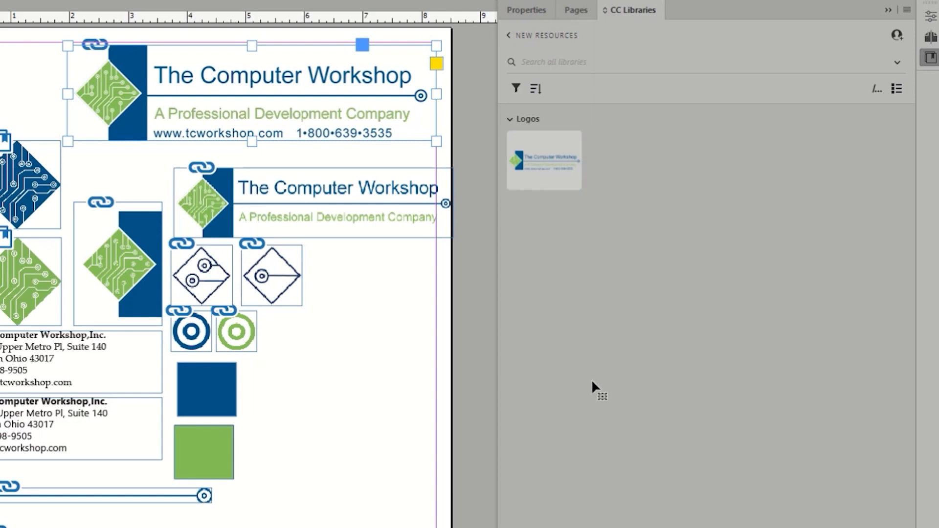
Step: Add the smaller company logo with only the tagline to the Logos group and rename it "Logo Basic"
{"action": "left_click", "coordinate": [340, 199]}
{"action": "left_click_drag", "start_coordinate": [328, 191], "coordinate": [607, 155]}
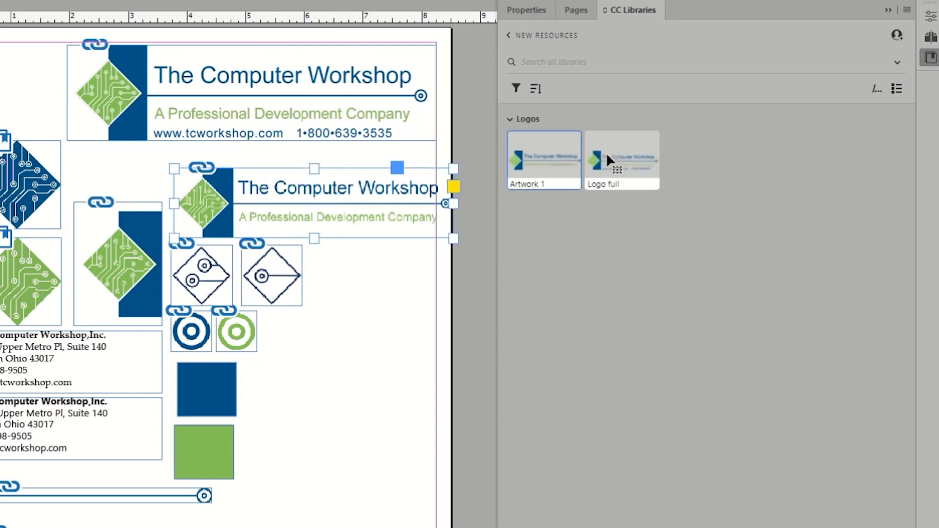
{"action": "right_click", "coordinate": [521, 189]}
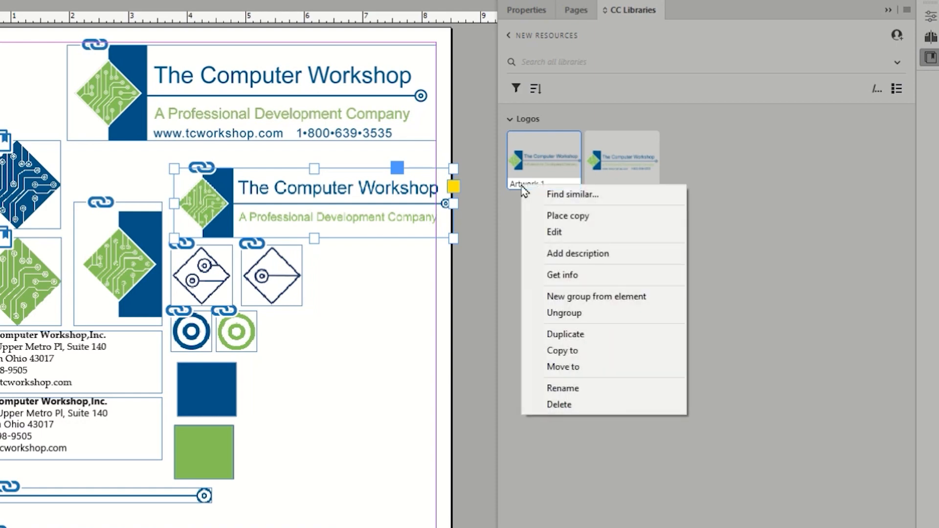
{"action": "left_click", "coordinate": [569, 392]}
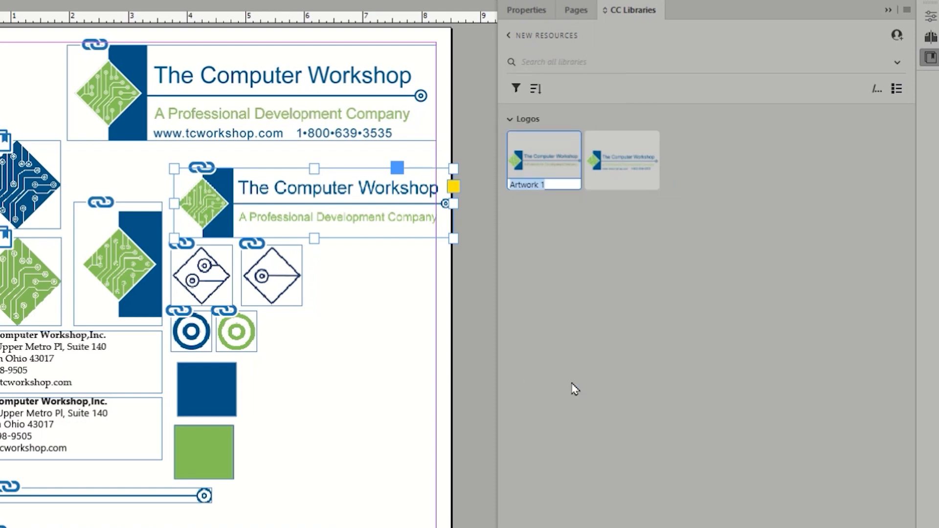
{"action": "type", "text": "Logo Basc"}
{"action": "left_click", "coordinate": [568, 288]}
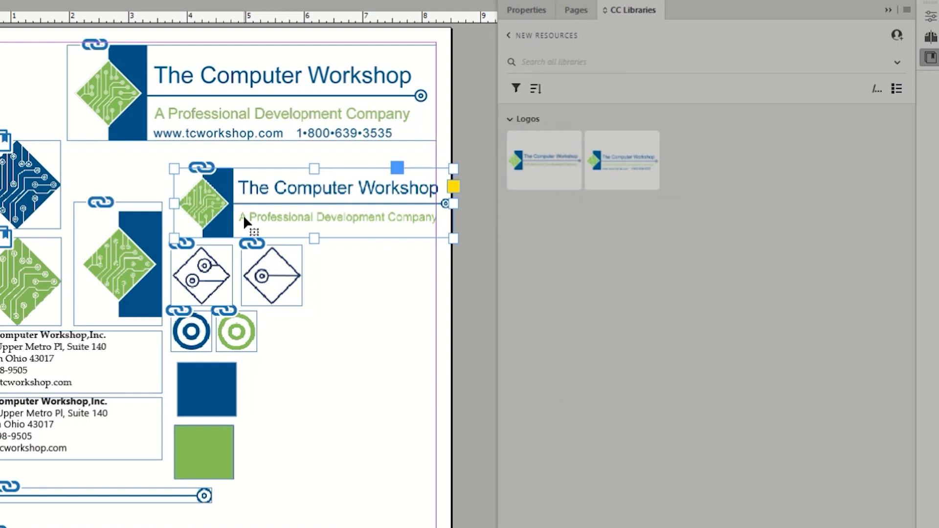
Step: Add the green diamond with blue bar and the plain green diamond to the Logos group, naming the plain one "Diamond Green"
{"action": "left_click", "coordinate": [120, 281]}
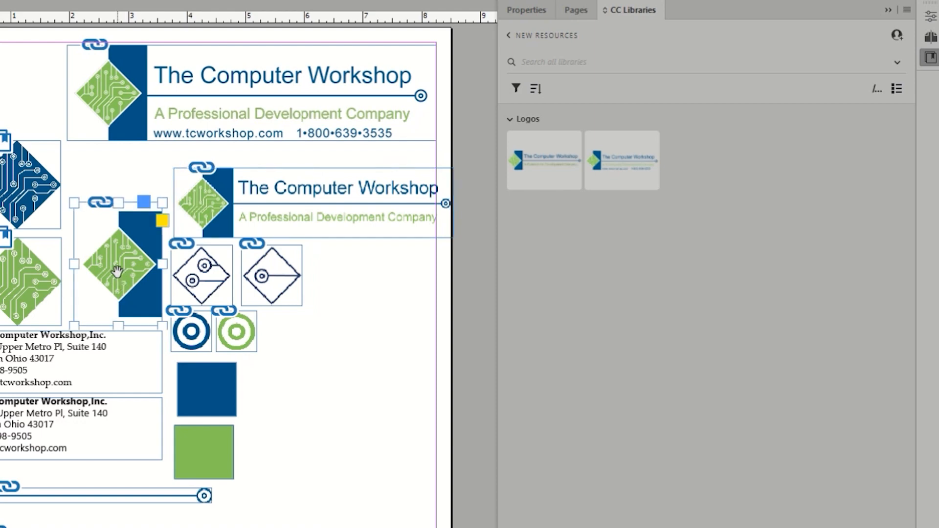
{"action": "left_click_drag", "start_coordinate": [89, 283], "coordinate": [708, 177]}
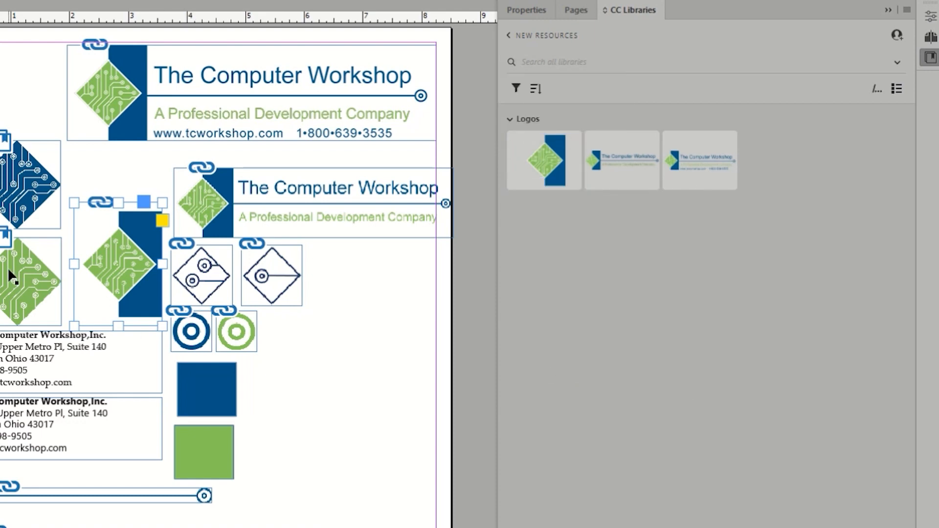
{"action": "left_click_drag", "start_coordinate": [11, 273], "coordinate": [795, 172]}
{"action": "double_click", "coordinate": [533, 185]}
{"action": "type", "text": "Diamond Green"}
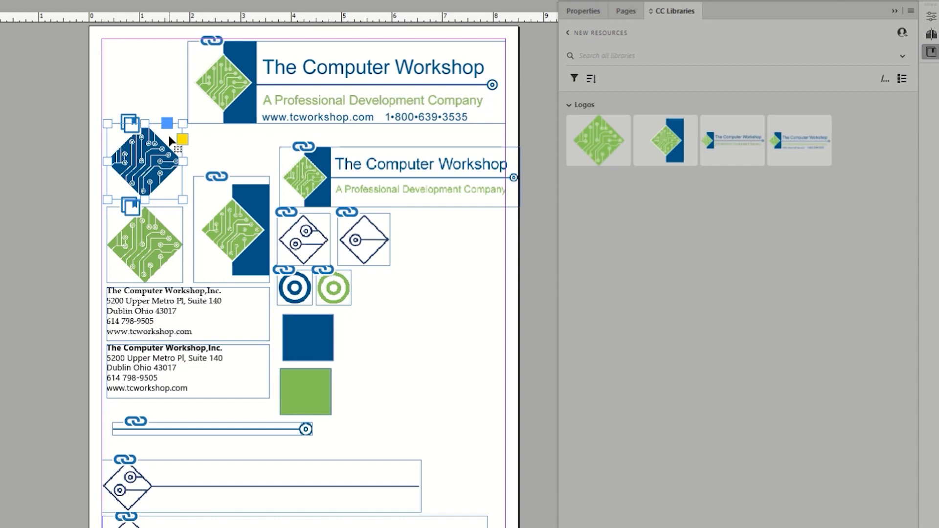
Step: Add the blue circuit diamond to the New Resources library outside the Logos group
{"action": "left_click_drag", "start_coordinate": [171, 142], "coordinate": [653, 242]}
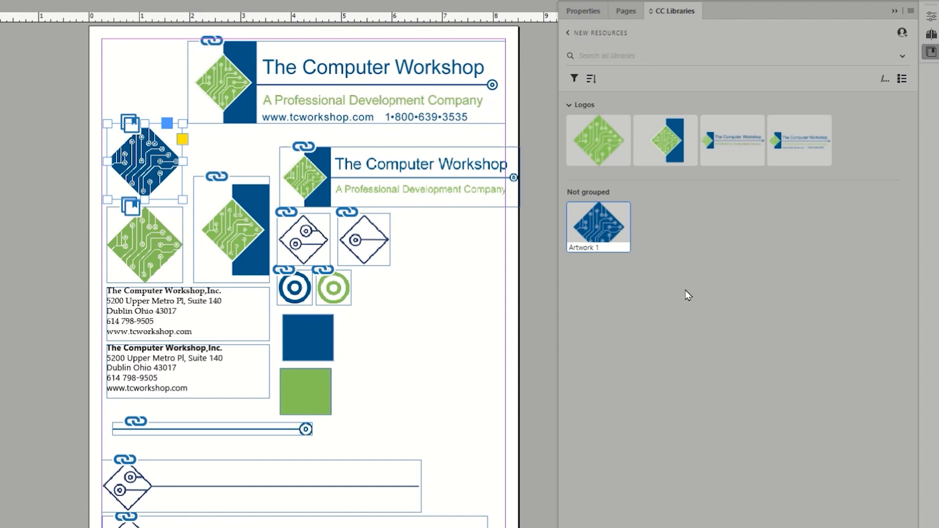
{"action": "right_click", "coordinate": [625, 251]}
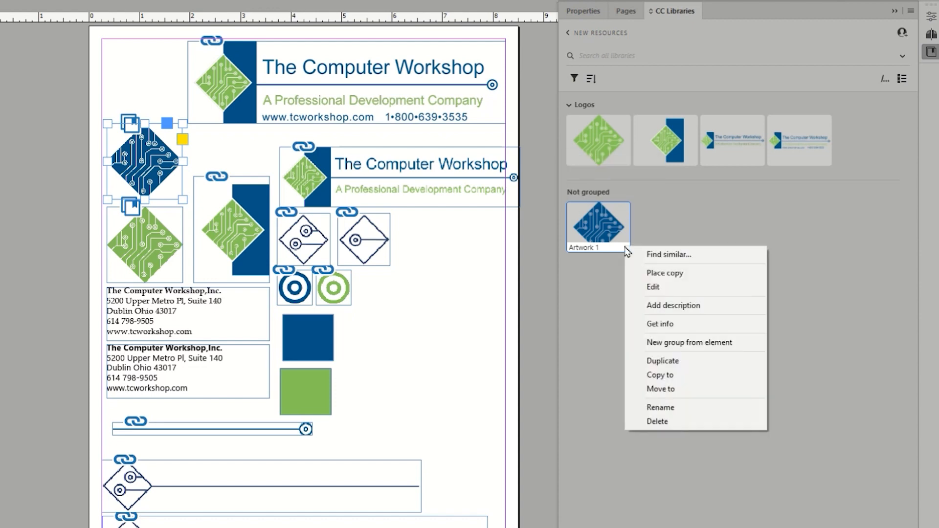
{"action": "left_click", "coordinate": [675, 389]}
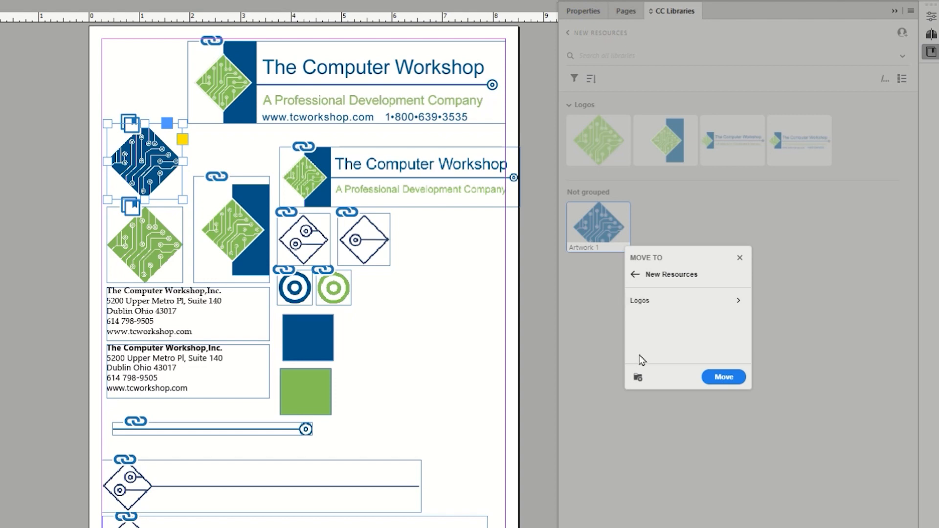
{"action": "left_click", "coordinate": [635, 277]}
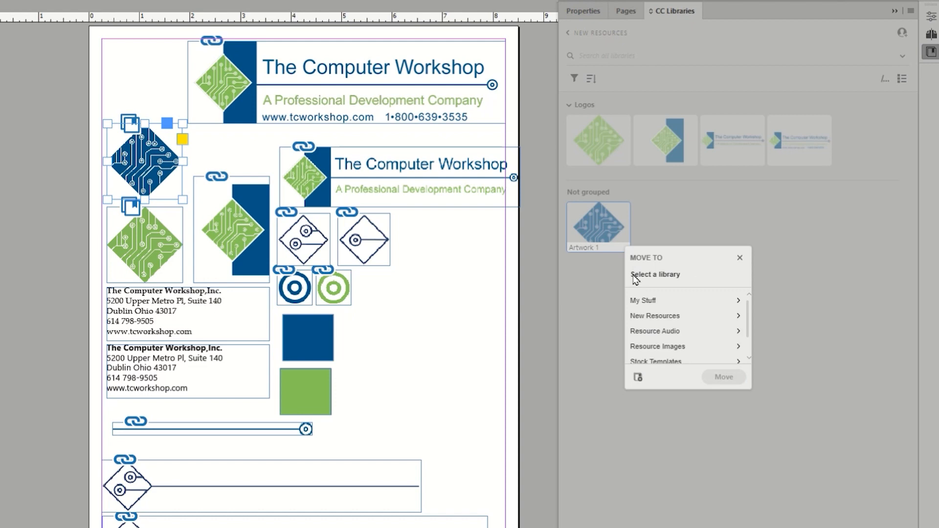
{"action": "left_click", "coordinate": [740, 258]}
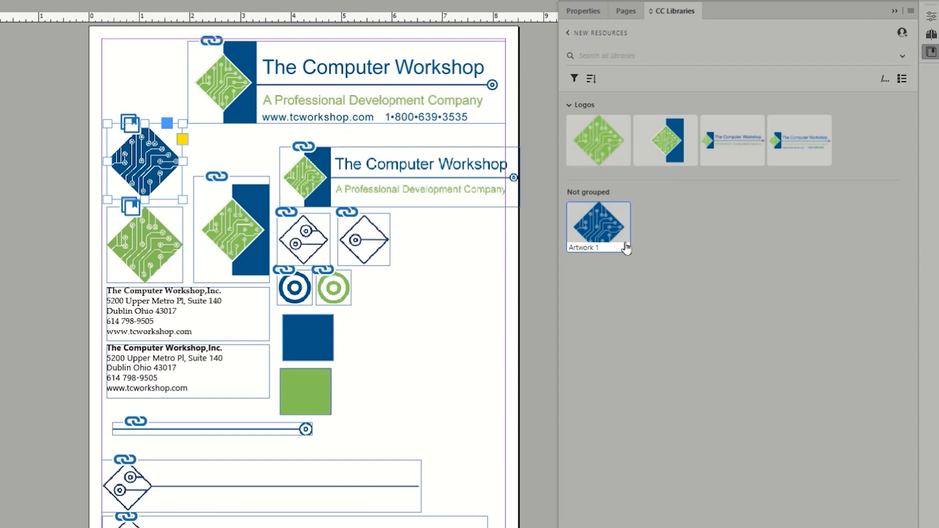
Step: Move the ungrouped blue diamond into the Logos group and rename it "Diamond Blue"
{"action": "left_click_drag", "start_coordinate": [626, 249], "coordinate": [641, 156]}
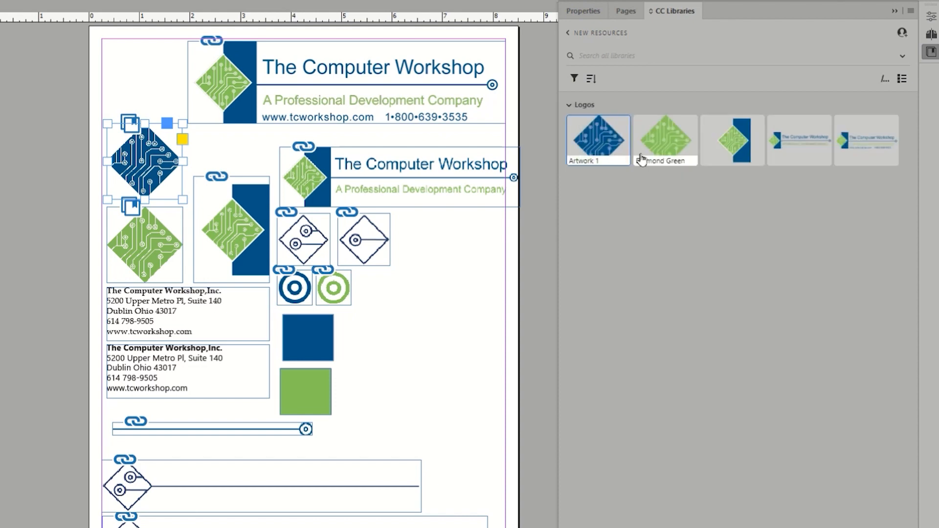
{"action": "right_click", "coordinate": [604, 166]}
{"action": "left_click", "coordinate": [626, 339]}
{"action": "type", "text": "Diamond Bl"}
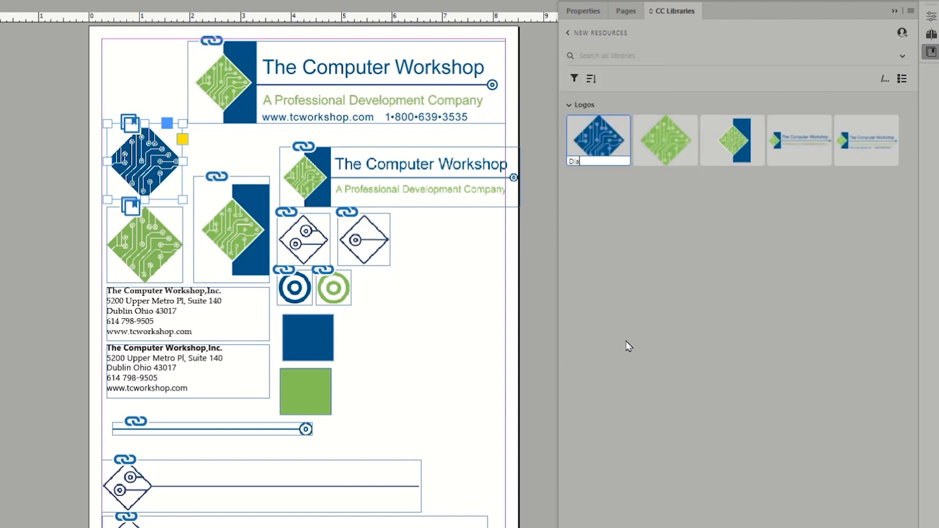
{"action": "key", "text": "Return"}
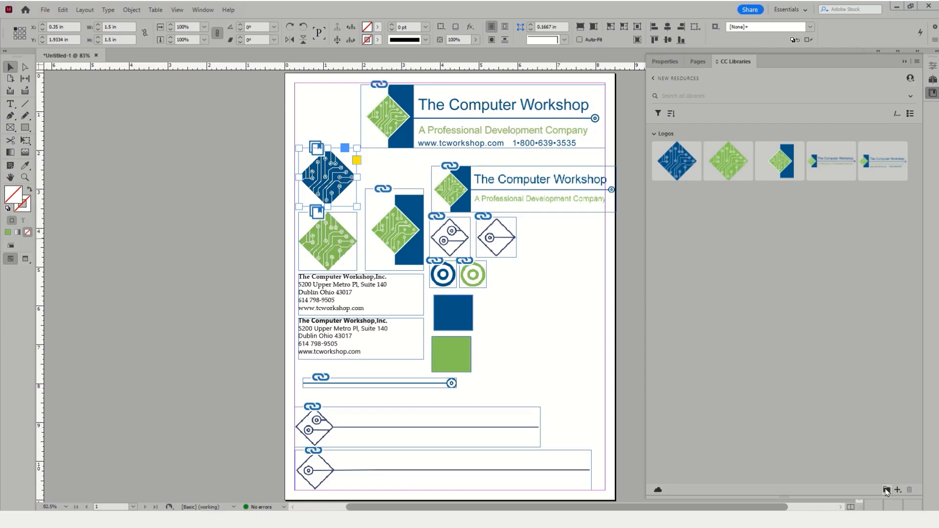
Step: Create a second library group named "Address Blocks"
{"action": "left_click", "coordinate": [886, 490]}
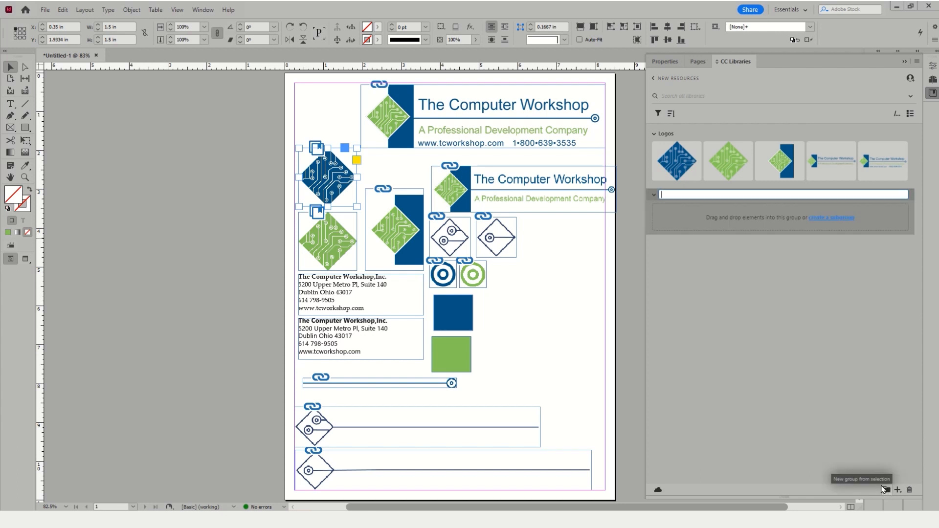
{"action": "type", "text": "Addrerss Blo"}
{"action": "type", "text": "cks"}
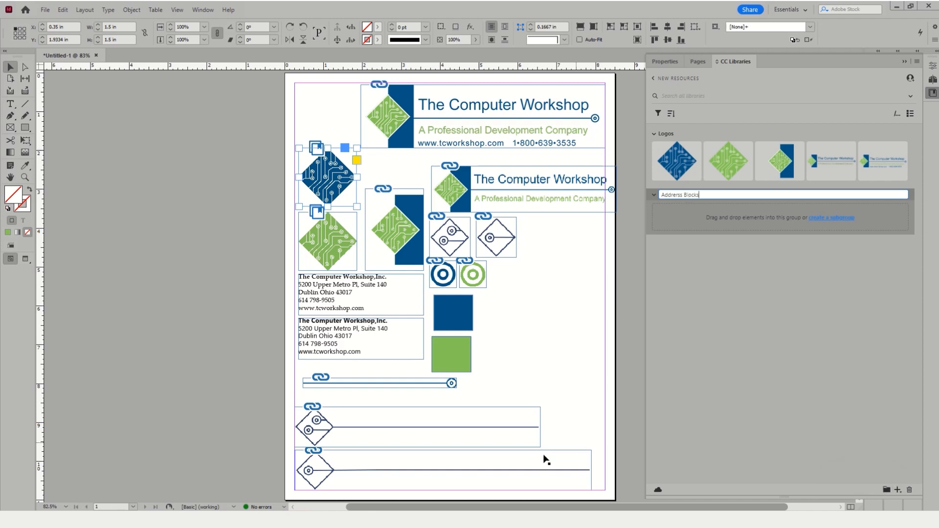
Step: Add the serif address block to the Address Blocks group and rename the library item as the print version
{"action": "left_click", "coordinate": [385, 298]}
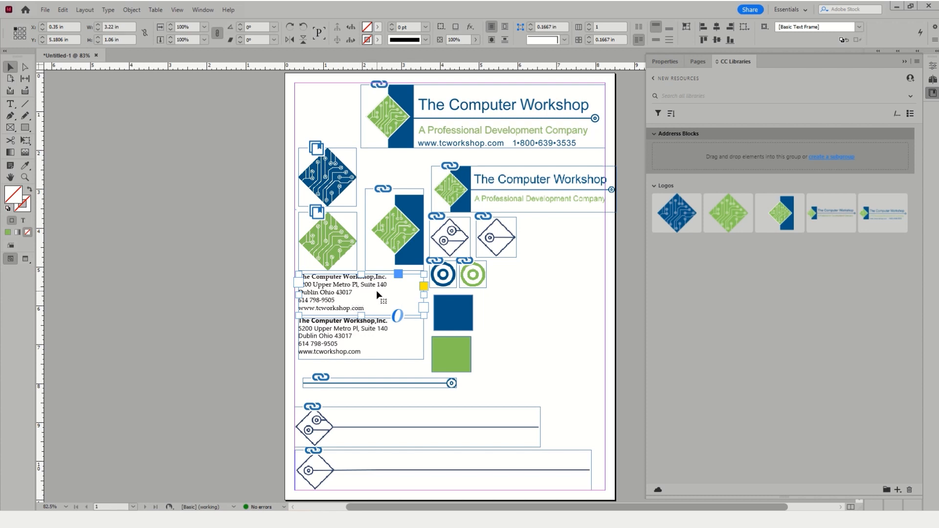
{"action": "left_click_drag", "start_coordinate": [376, 289], "coordinate": [716, 156]}
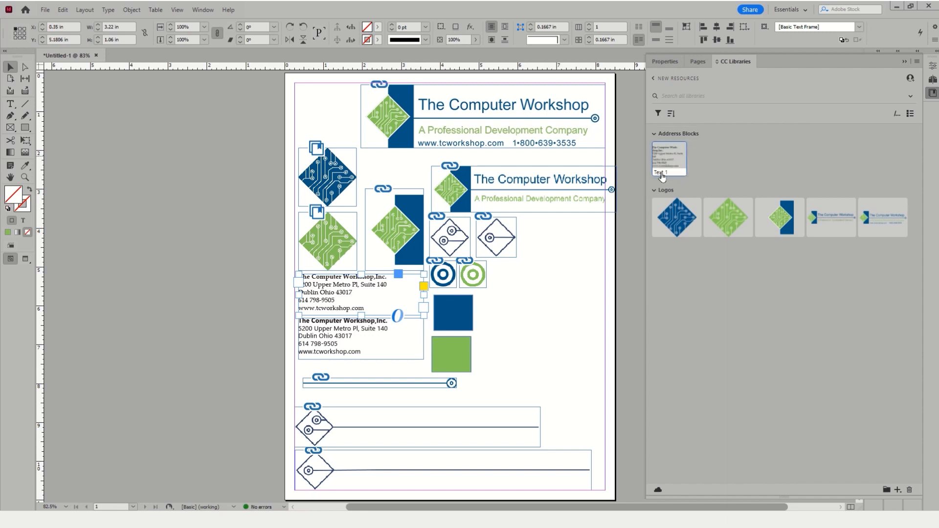
{"action": "right_click", "coordinate": [662, 176]}
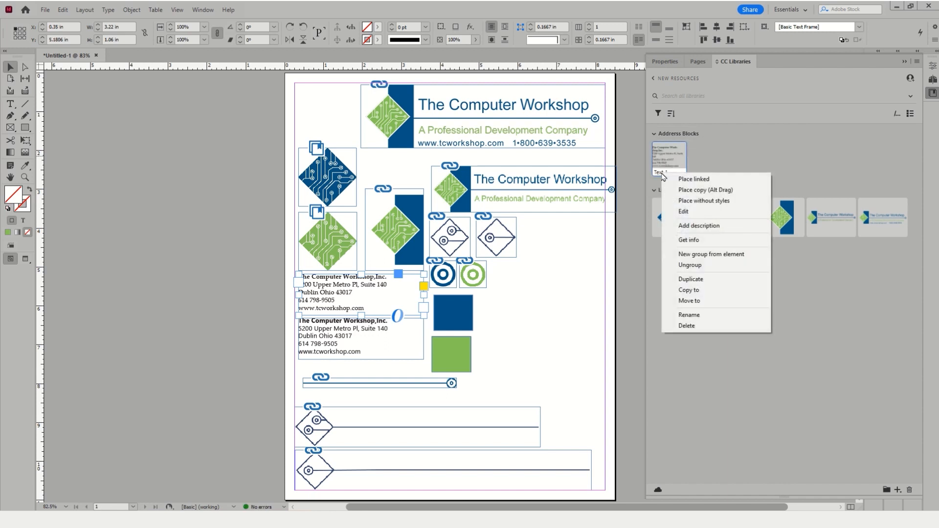
{"action": "left_click", "coordinate": [690, 317]}
{"action": "type", "text": "Address 1"}
{"action": "key", "text": "Return"}
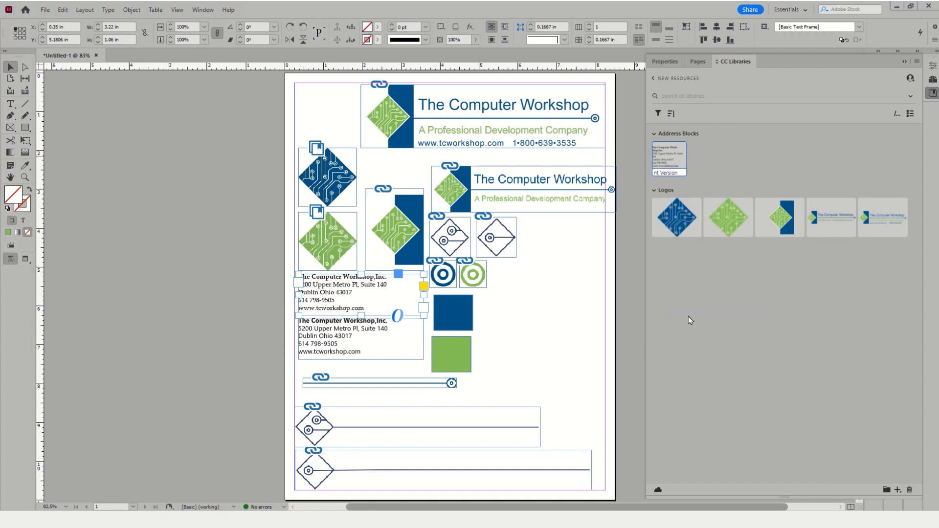
Step: Add the sans-serif address block to the Address Blocks group and rename the library item as the web version
{"action": "left_click", "coordinate": [380, 352]}
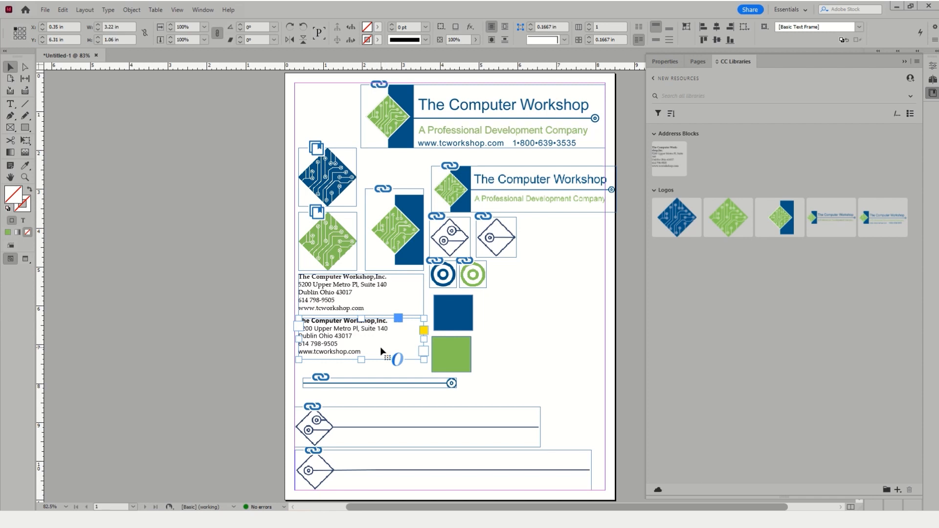
{"action": "left_click_drag", "start_coordinate": [387, 349], "coordinate": [708, 164]}
{"action": "right_click", "coordinate": [719, 172]}
{"action": "left_click", "coordinate": [756, 317]}
{"action": "type", "text": "Address 2"}
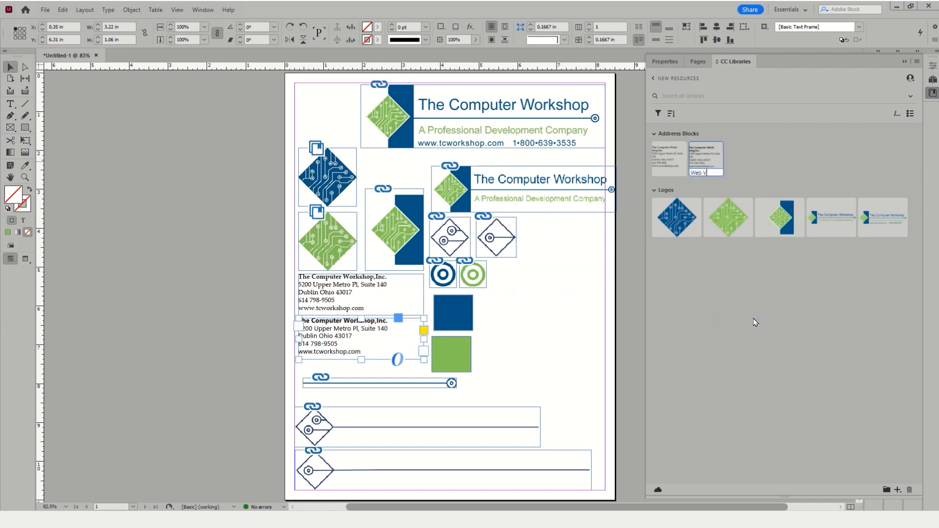
{"action": "key", "text": "Return"}
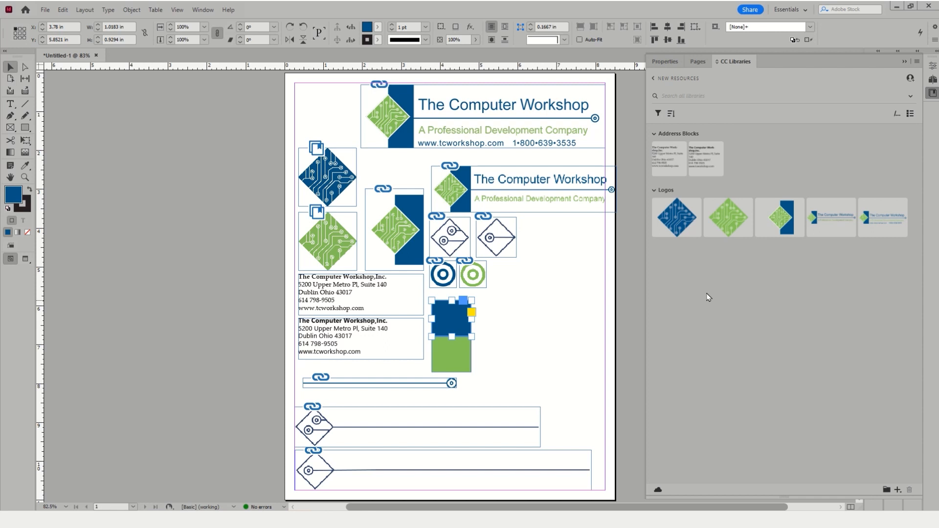
Step: Create a library group named "Lines & Dots" and add the single-dot diamond outline to it
{"action": "left_click", "coordinate": [887, 490]}
{"action": "type", "text": "Lines & Dots"}
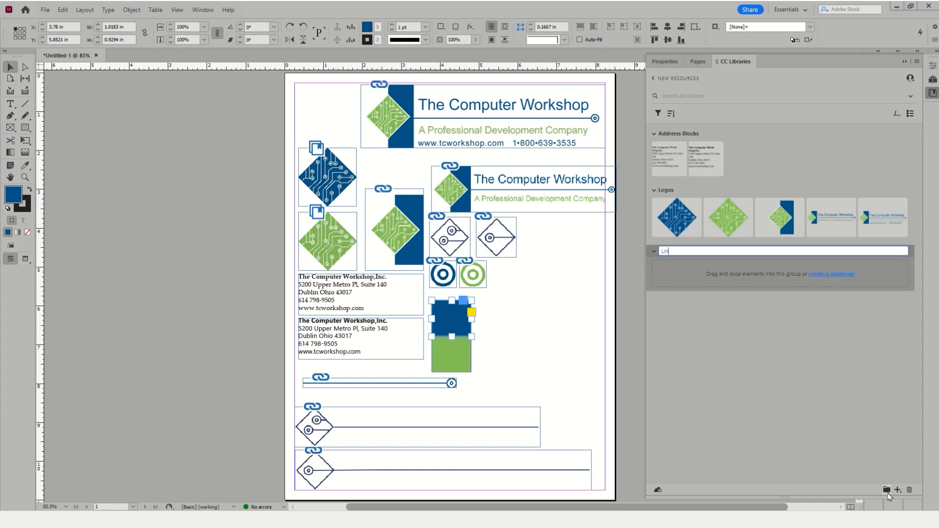
{"action": "left_click", "coordinate": [502, 234]}
{"action": "left_click_drag", "start_coordinate": [500, 235], "coordinate": [713, 206]}
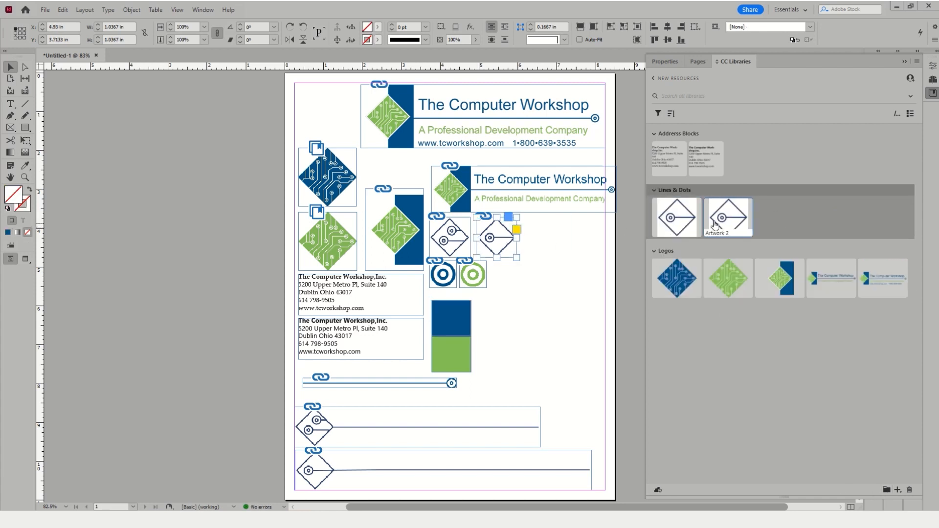
Step: Remove the duplicate single-dot diamond and add the two-dot diamond and the green and blue circles to the Lines & Dots group
{"action": "right_click", "coordinate": [736, 219]}
{"action": "left_click", "coordinate": [761, 364]}
{"action": "left_click", "coordinate": [452, 230]}
{"action": "left_click_drag", "start_coordinate": [451, 231], "coordinate": [706, 205]}
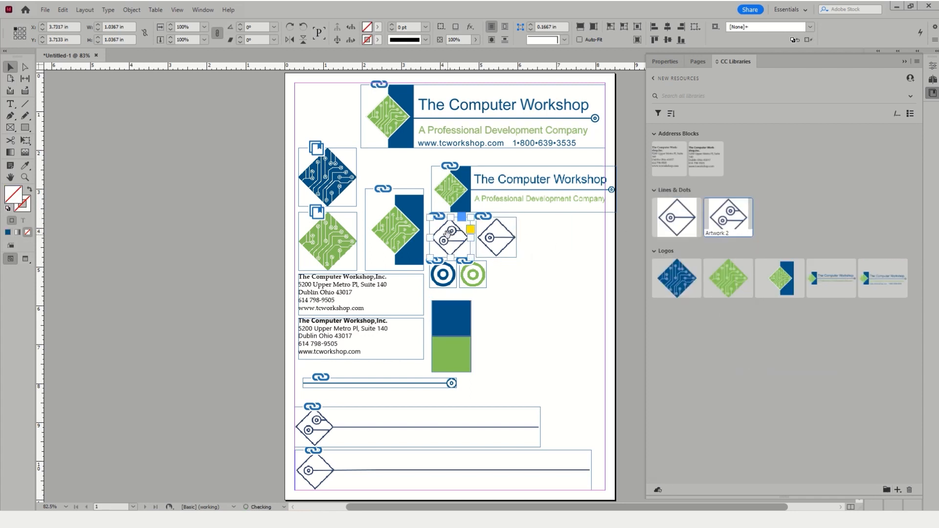
{"action": "left_click_drag", "start_coordinate": [479, 275], "coordinate": [764, 218]}
{"action": "left_click_drag", "start_coordinate": [444, 275], "coordinate": [831, 219]}
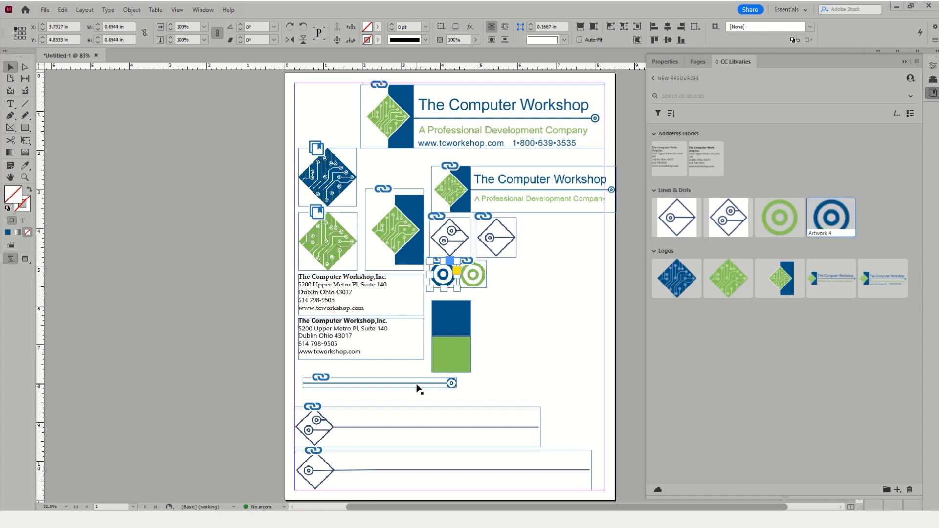
Step: Add the line with the end circle and both diamond-ended lines to the Lines & Dots group
{"action": "left_click_drag", "start_coordinate": [418, 385], "coordinate": [883, 218]}
{"action": "left_click", "coordinate": [491, 423]}
{"action": "left_click_drag", "start_coordinate": [491, 424], "coordinate": [724, 220]}
{"action": "left_click_drag", "start_coordinate": [552, 467], "coordinate": [724, 262]}
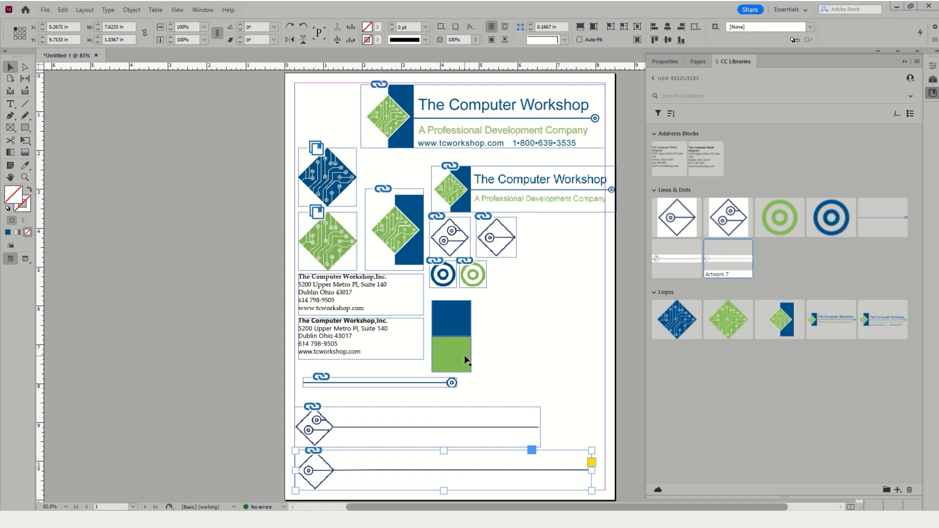
Step: Add the blue square's fill colour to the document swatches
{"action": "left_click", "coordinate": [456, 325]}
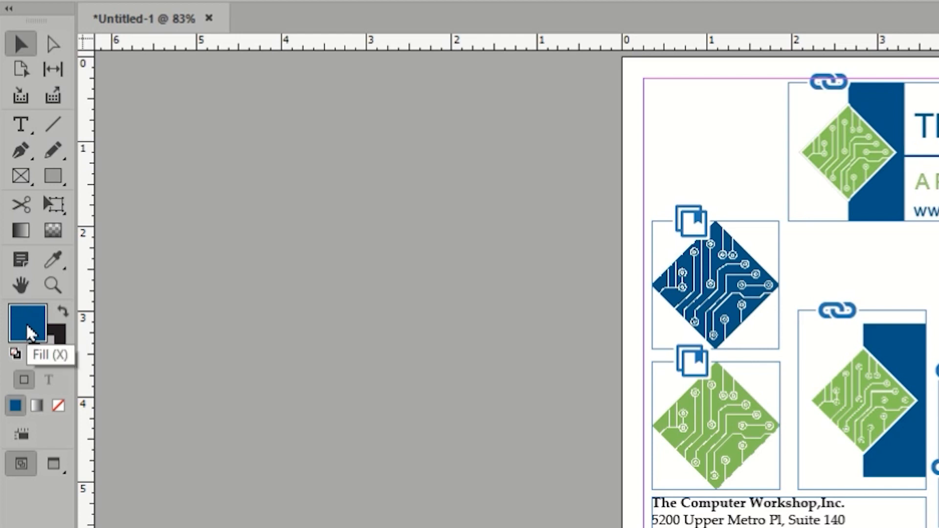
{"action": "right_click", "coordinate": [27, 334]}
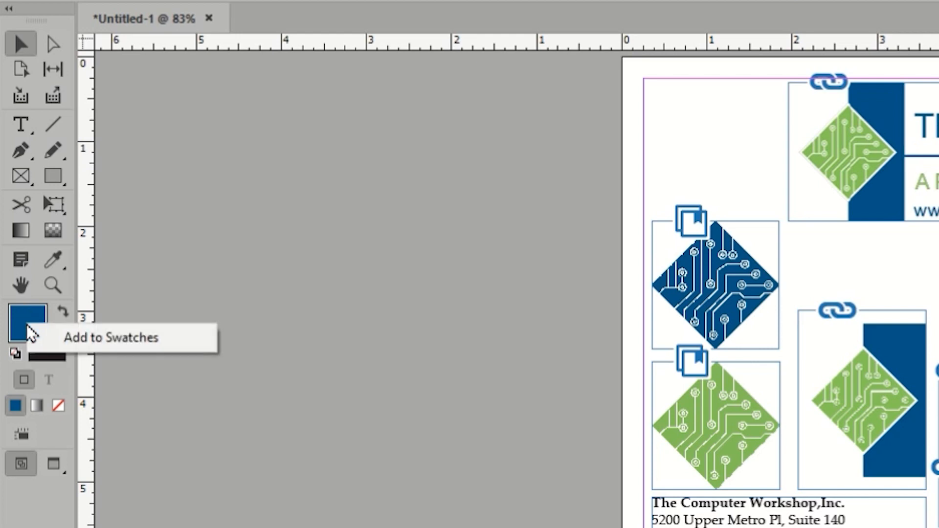
{"action": "left_click", "coordinate": [93, 344]}
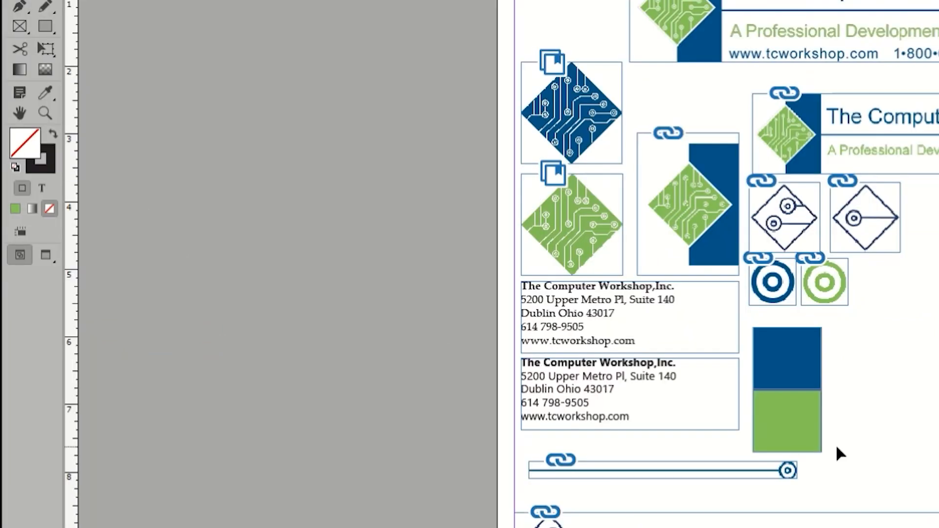
Step: Add the green square's fill colour to the document swatches
{"action": "left_click", "coordinate": [819, 447]}
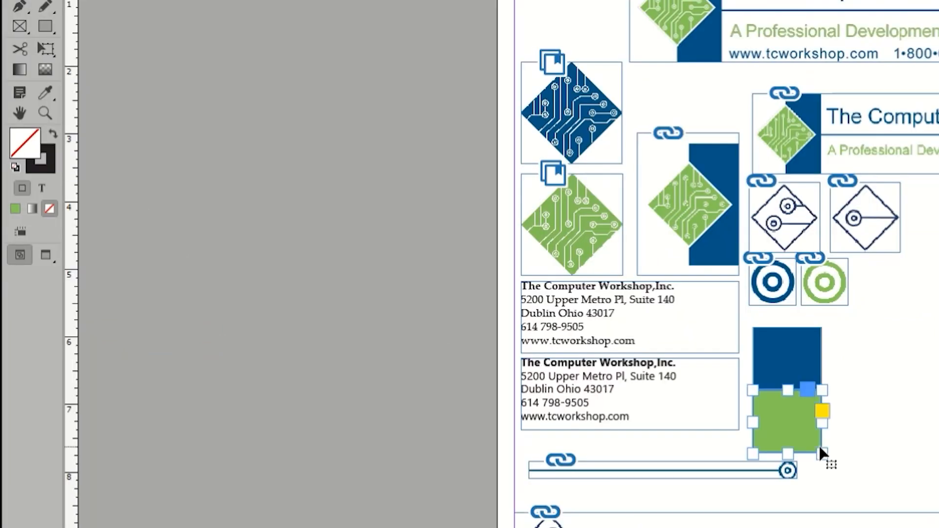
{"action": "right_click", "coordinate": [33, 151]}
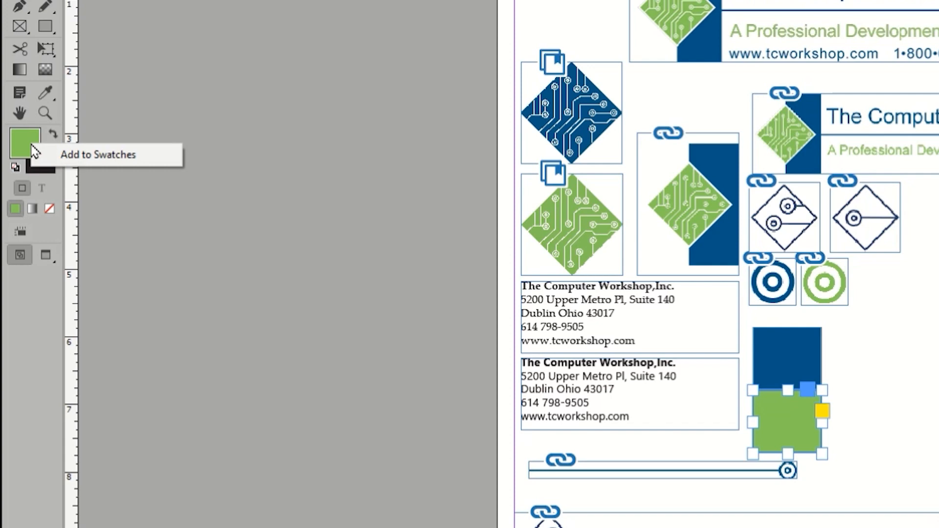
{"action": "left_click", "coordinate": [89, 156]}
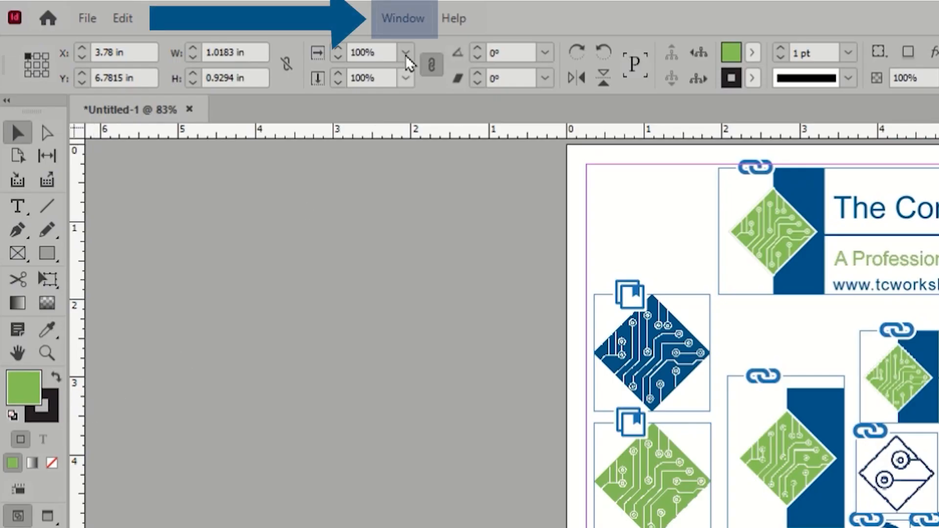
Step: Display the Swatches list, move it onto the empty pasteboard beside the page and enlarge it to show every swatch
{"action": "left_click", "coordinate": [420, 22]}
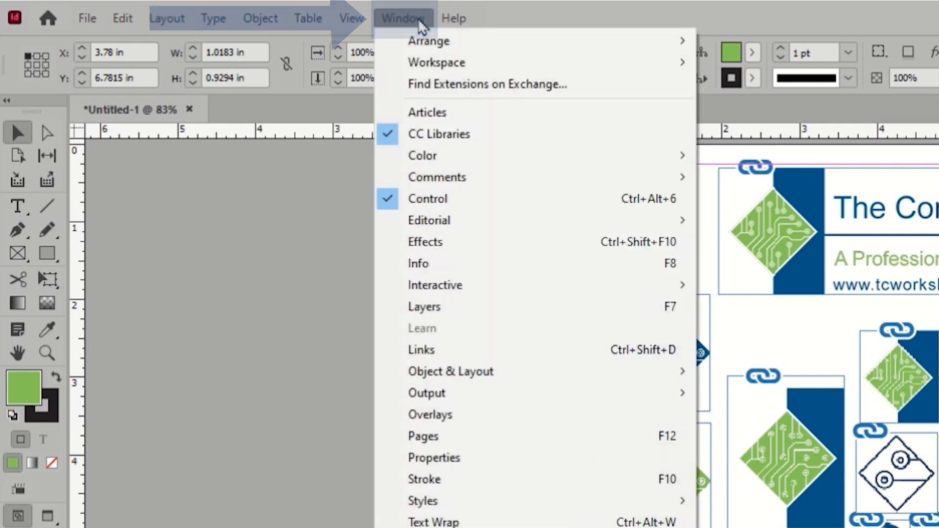
{"action": "mouse_move", "coordinate": [411, 164]}
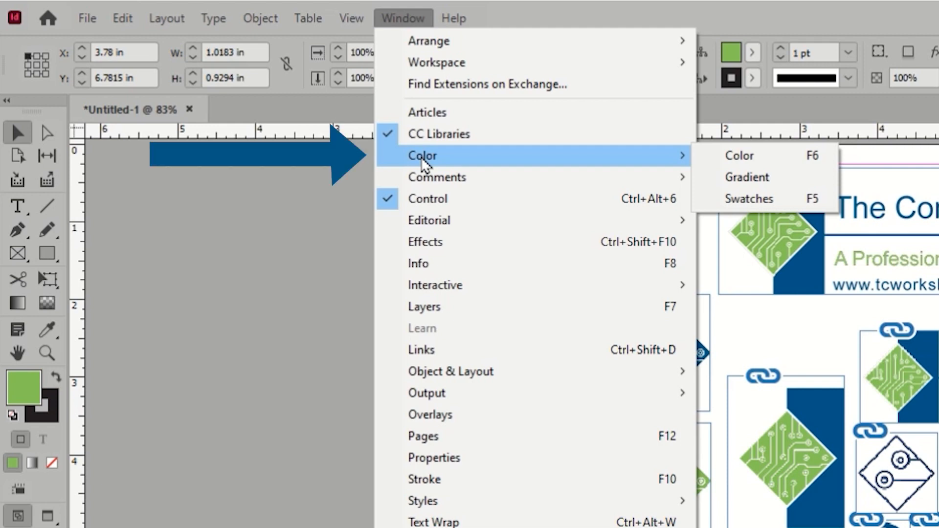
{"action": "left_click", "coordinate": [782, 200]}
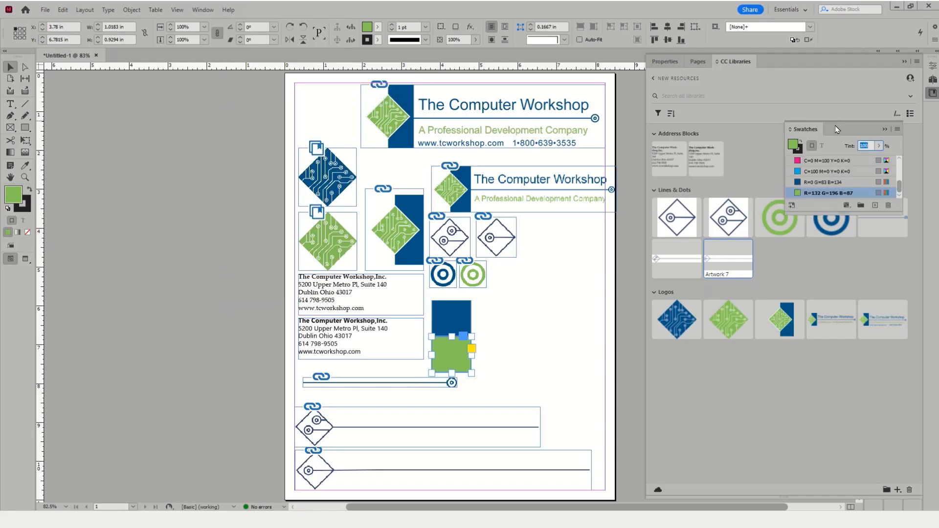
{"action": "left_click_drag", "start_coordinate": [836, 129], "coordinate": [158, 95]}
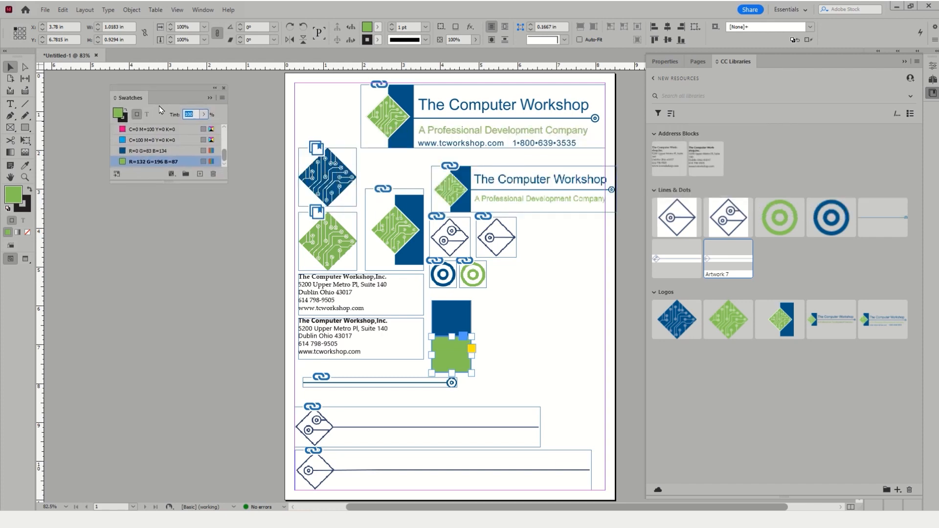
{"action": "left_click_drag", "start_coordinate": [165, 190], "coordinate": [157, 340]}
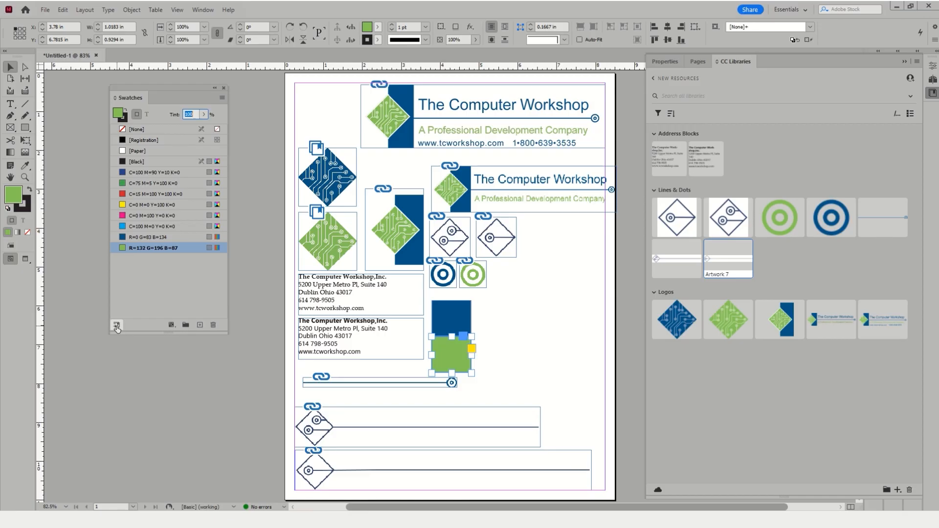
Step: Add the green R=132 G=196 B=87 and blue R=0 G=83 B=134 swatches to the New Resources library
{"action": "left_click", "coordinate": [116, 326]}
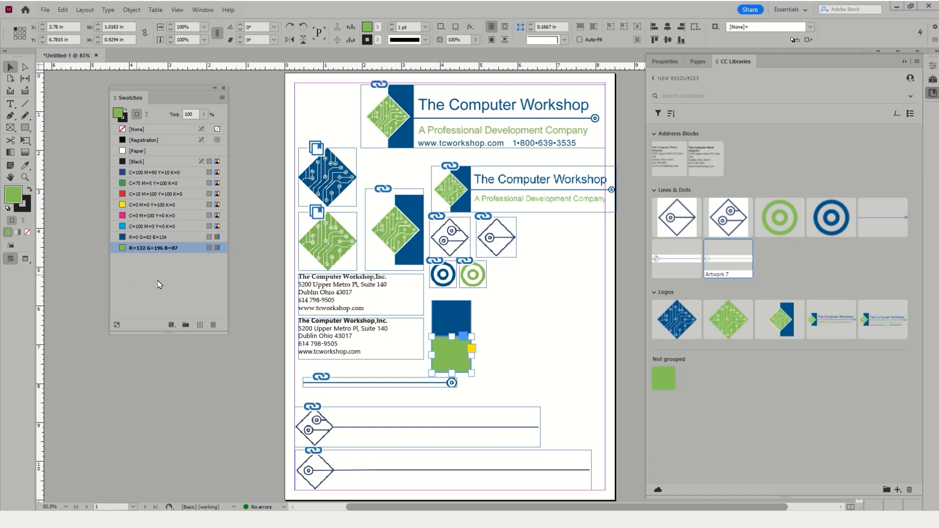
{"action": "left_click", "coordinate": [503, 360]}
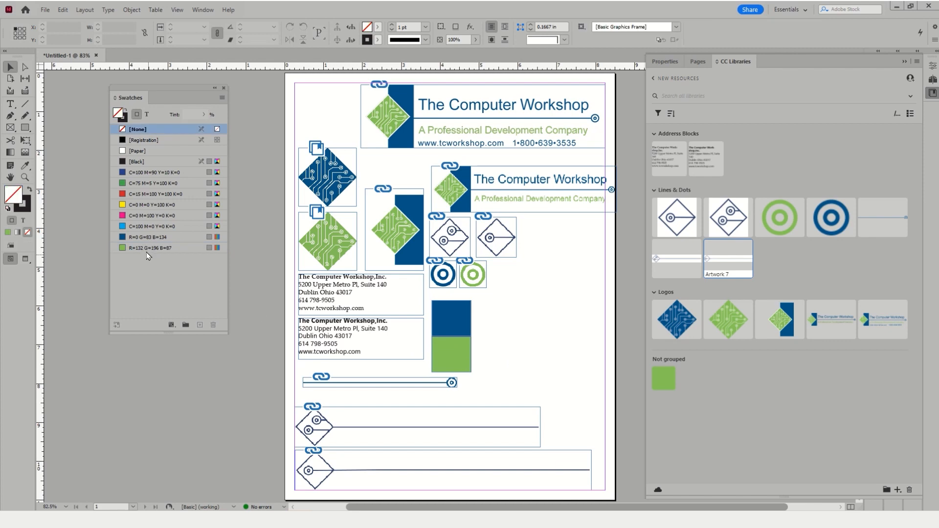
{"action": "left_click", "coordinate": [141, 237]}
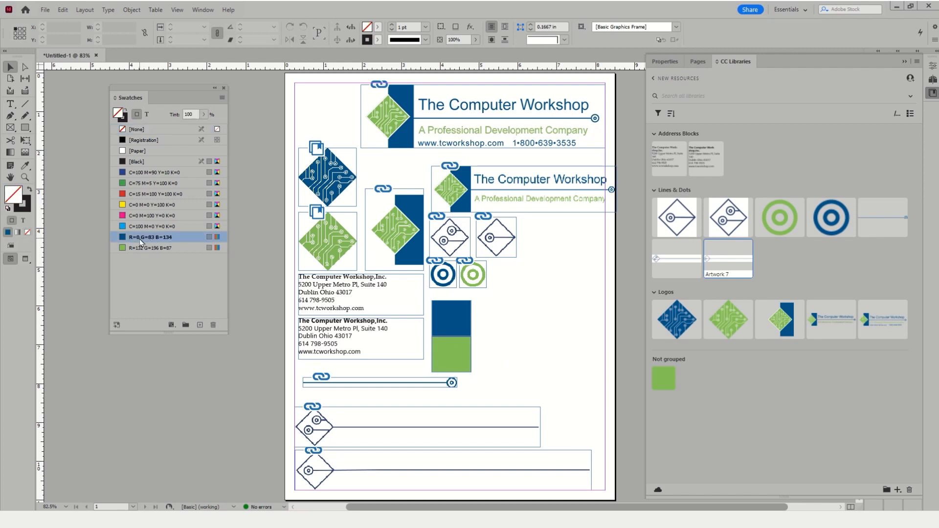
{"action": "left_click", "coordinate": [117, 326]}
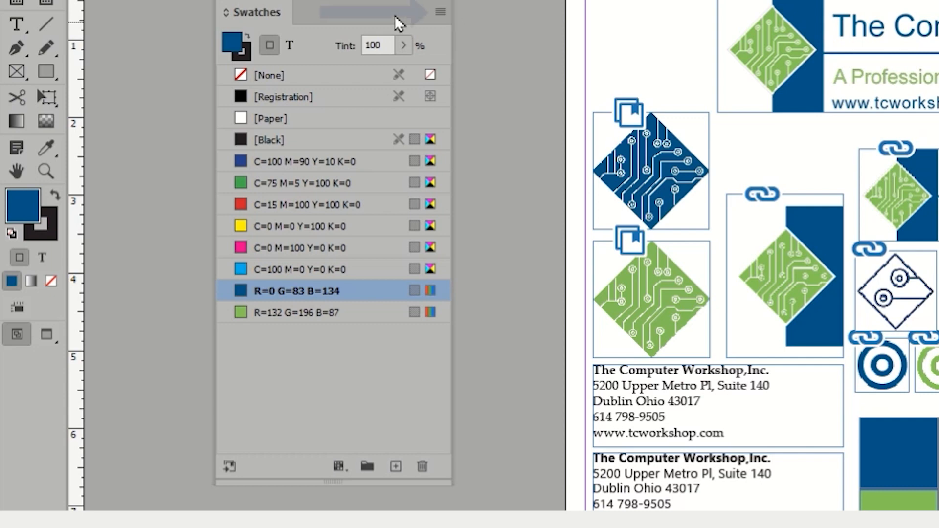
Step: Start a new colour swatch from the blue, turn off naming by colour value and set its colour mode to CMYK
{"action": "left_click", "coordinate": [439, 15]}
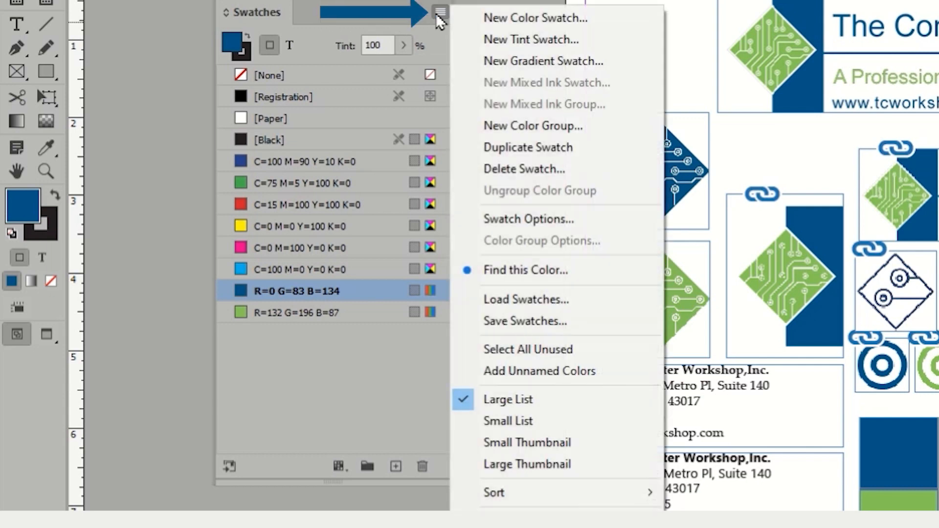
{"action": "left_click", "coordinate": [499, 19]}
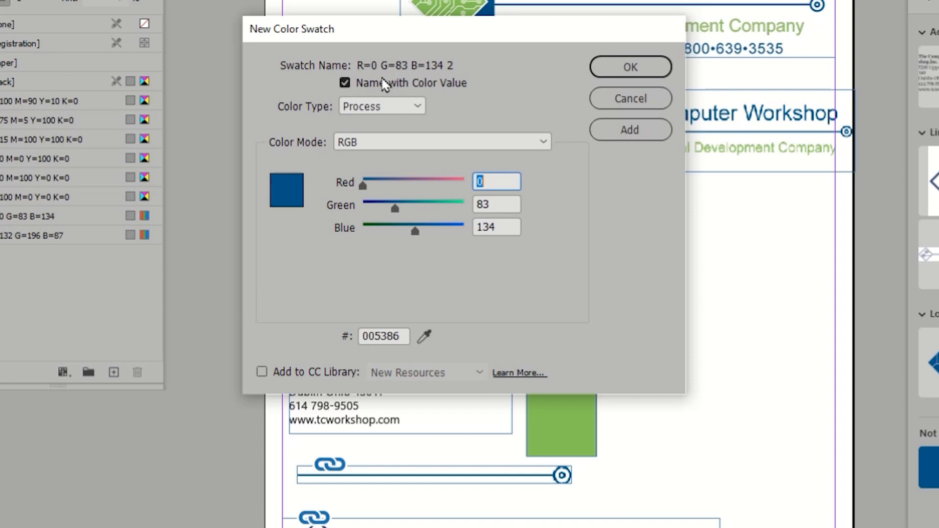
{"action": "left_click", "coordinate": [345, 83]}
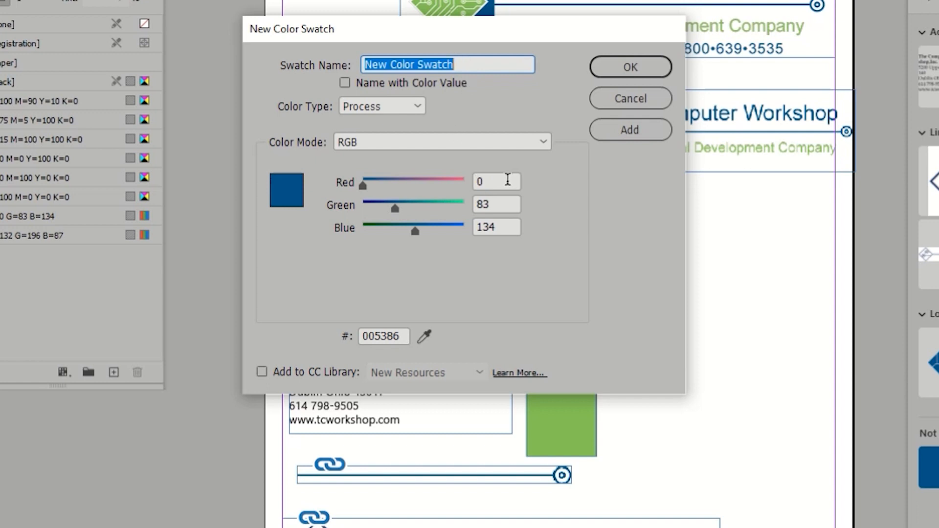
{"action": "left_click", "coordinate": [543, 146]}
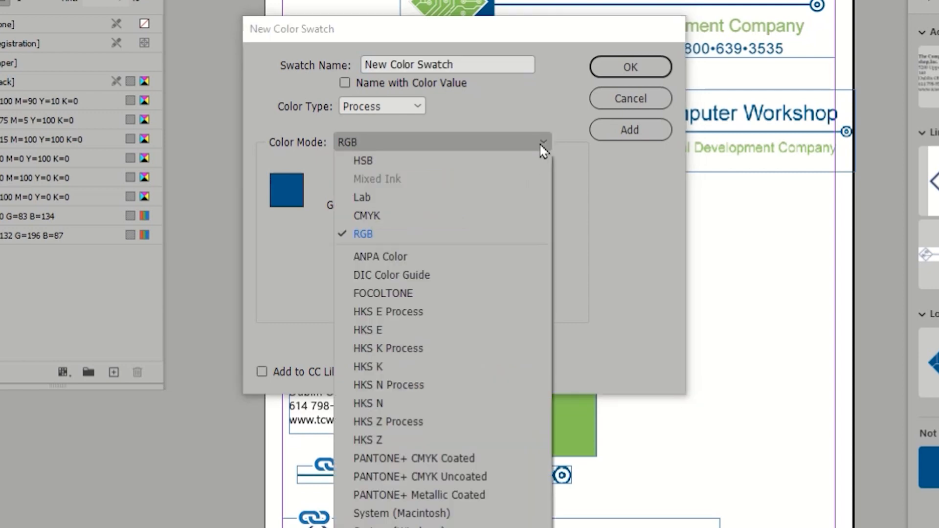
{"action": "left_click", "coordinate": [375, 219]}
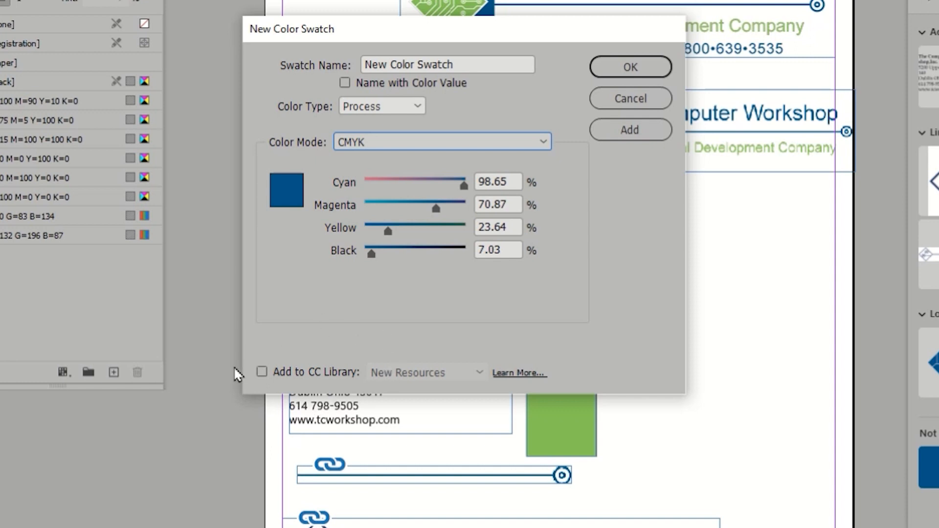
Step: Enable adding the new swatch to a CC library, review the available libraries and keep New Resources as the destination
{"action": "left_click", "coordinate": [262, 373]}
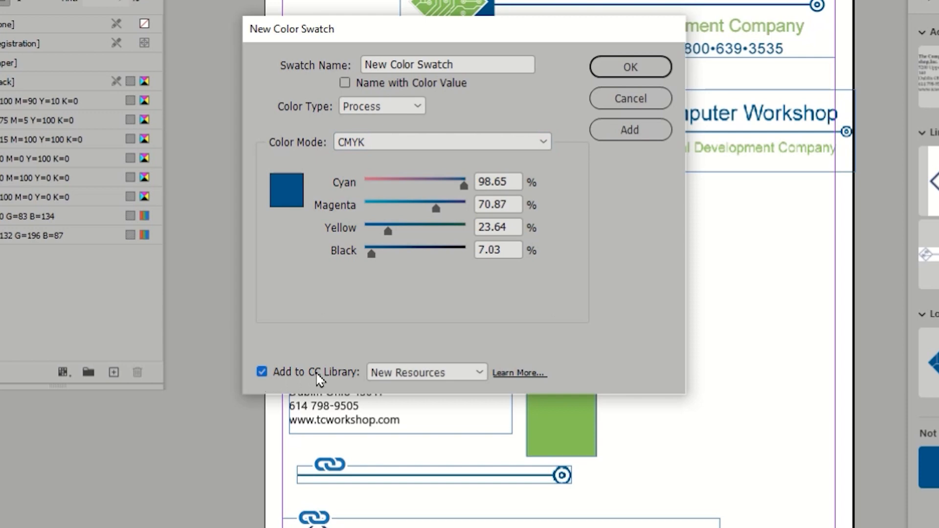
{"action": "left_click", "coordinate": [480, 373]}
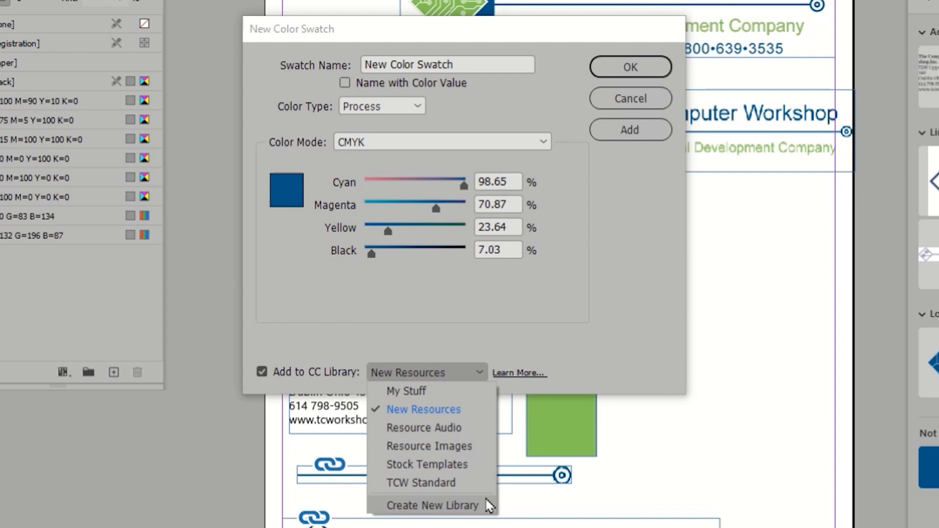
{"action": "key", "text": "Escape"}
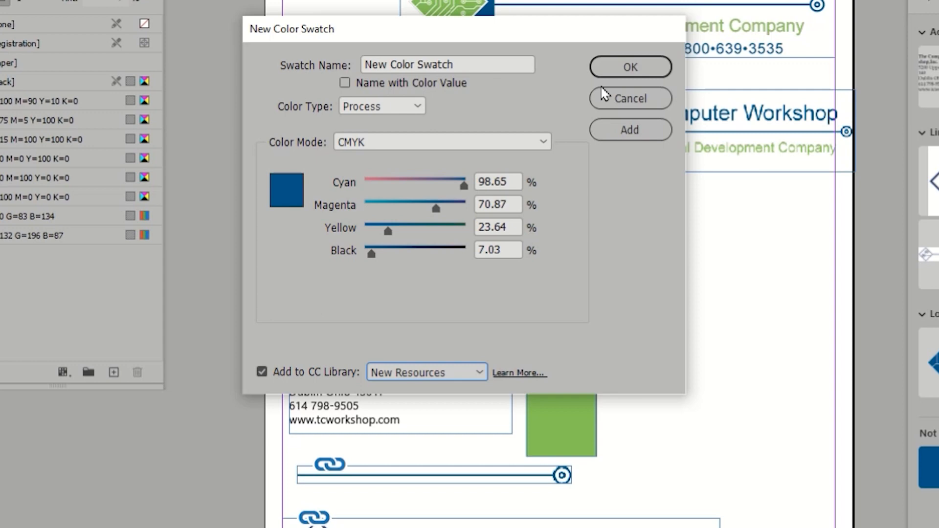
Step: Discard the new colour swatch and create a library group named Colors in New Resources
{"action": "left_click", "coordinate": [620, 97]}
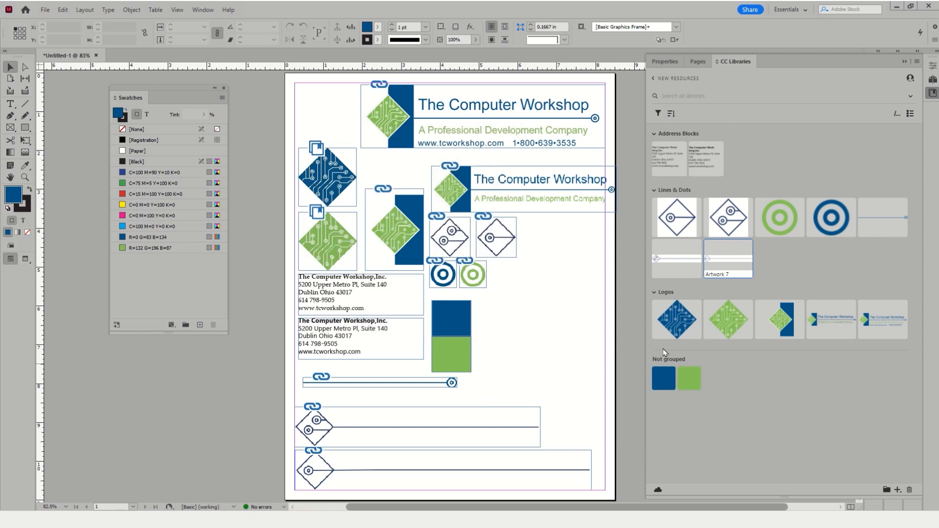
{"action": "left_click", "coordinate": [887, 490]}
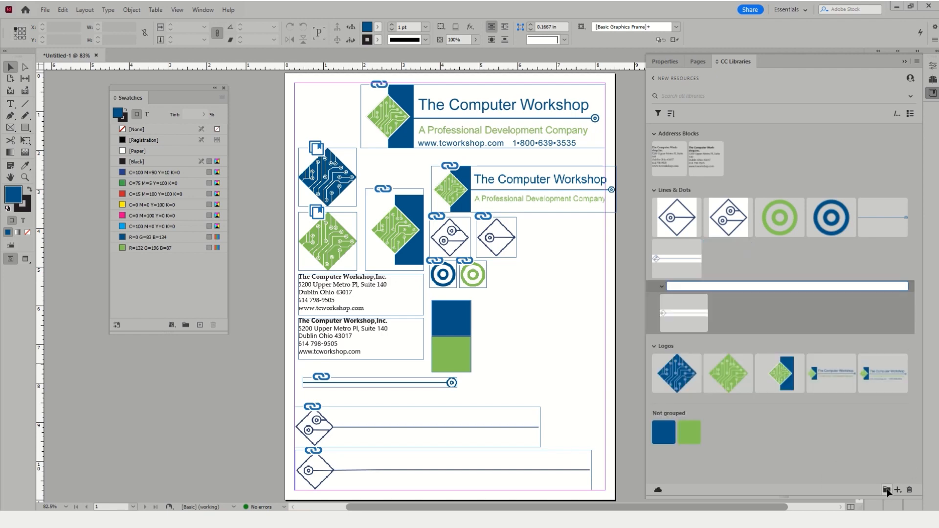
{"action": "type", "text": "Colors"}
{"action": "key", "text": "Return"}
Step: Move the blue and green swatches into the Colors group and return the line artwork to Lines & Dots
{"action": "left_click_drag", "start_coordinate": [660, 440], "coordinate": [701, 324]}
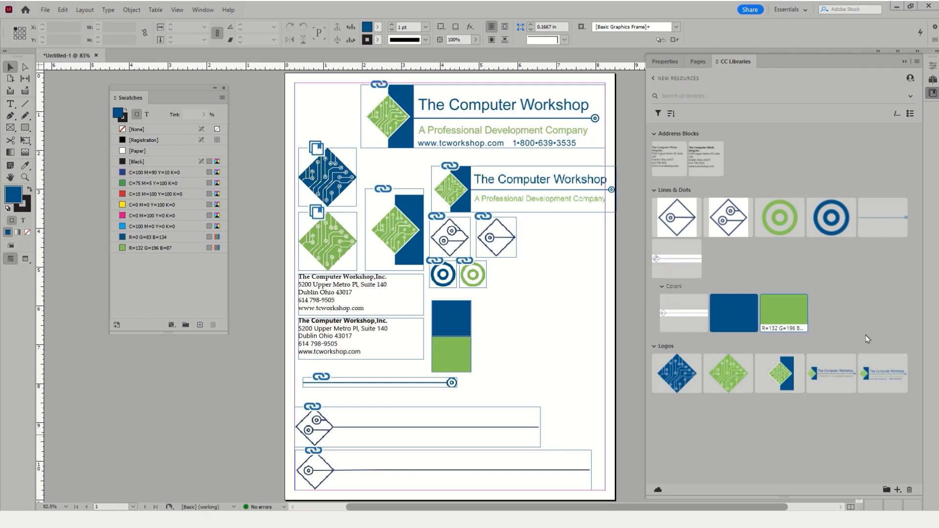
{"action": "left_click_drag", "start_coordinate": [692, 319], "coordinate": [736, 263]}
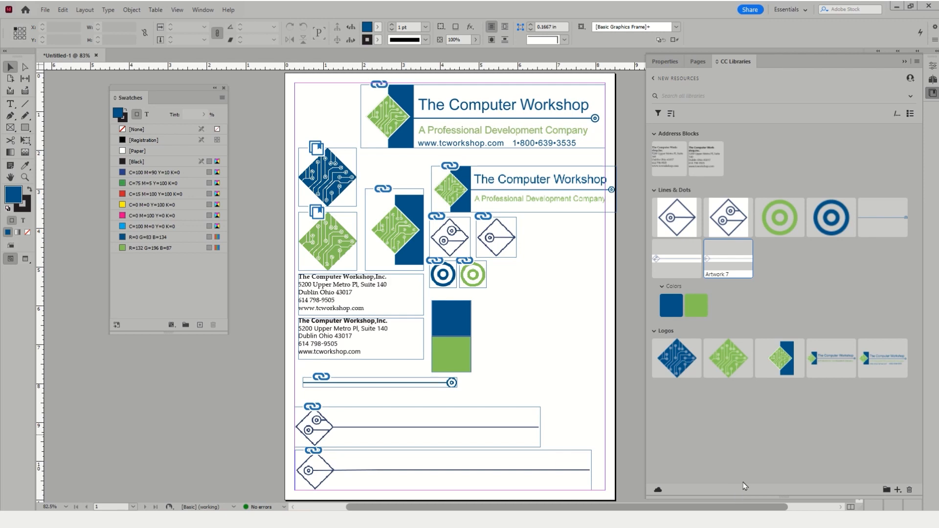
{"action": "left_click", "coordinate": [742, 459]}
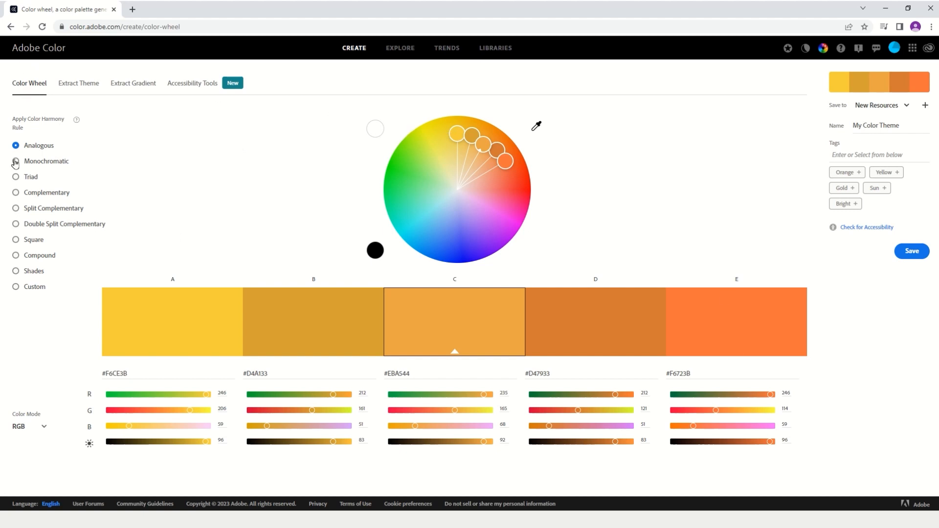
Step: Switch to Adobe Color, try the Monochromatic and Triad harmony rules on the colour wheel and restore Analogous
{"action": "left_click", "coordinate": [43, 167]}
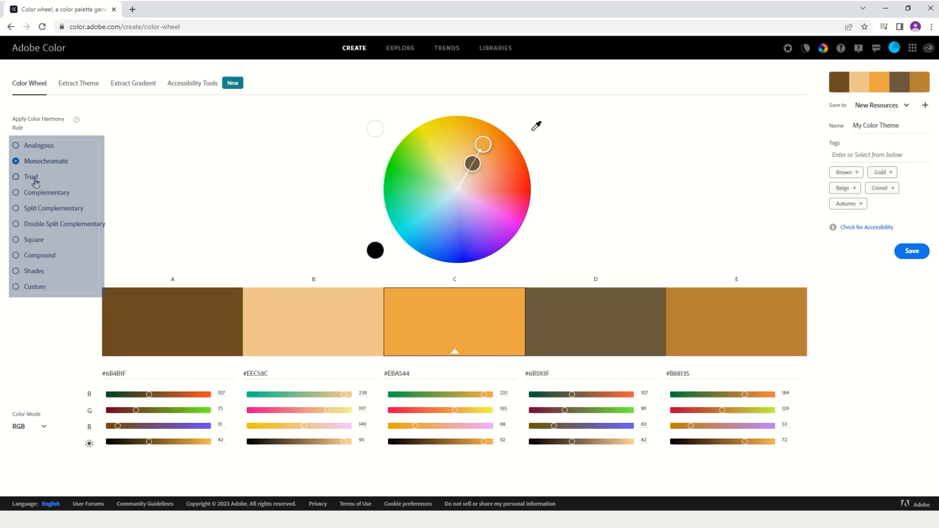
{"action": "left_click", "coordinate": [34, 180]}
{"action": "left_click", "coordinate": [97, 147]}
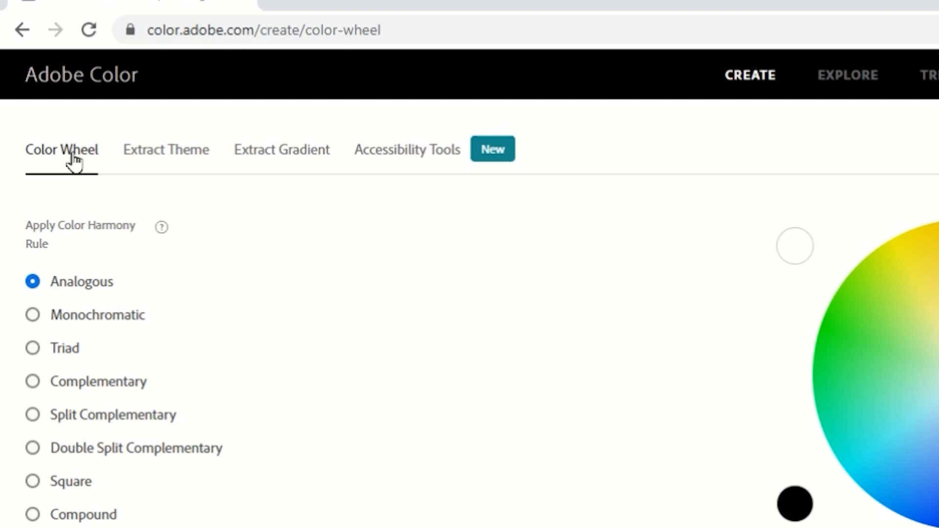
Step: Load Logo.PNG from the TCW pictures folder for colour theme extraction
{"action": "left_click", "coordinate": [168, 156]}
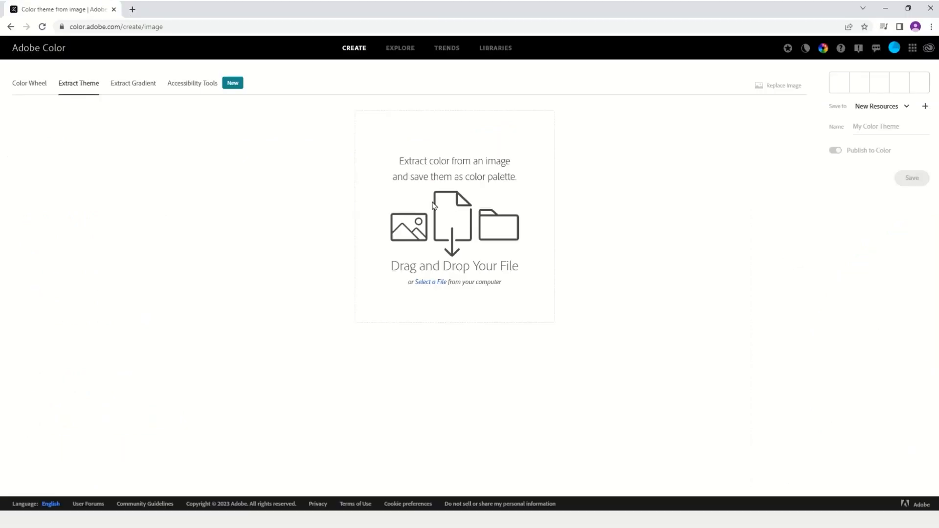
{"action": "left_click", "coordinate": [427, 284]}
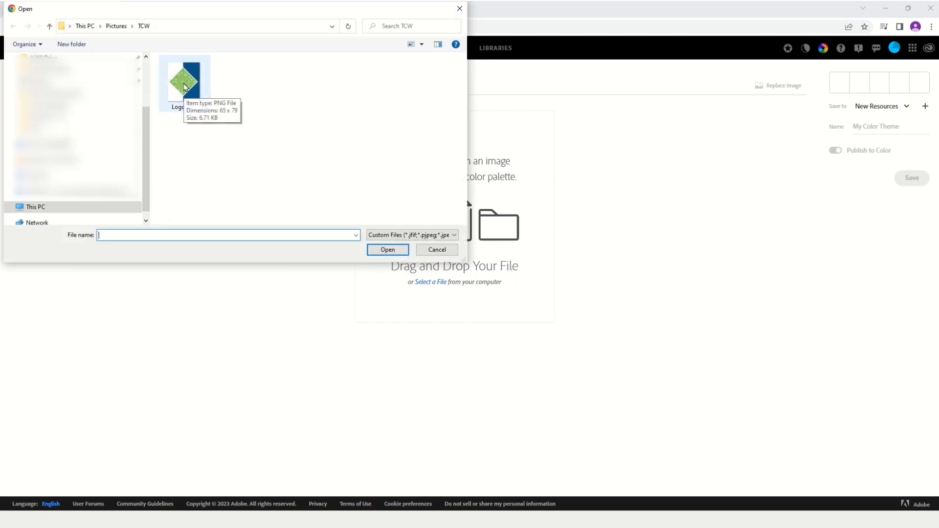
{"action": "left_click", "coordinate": [184, 86]}
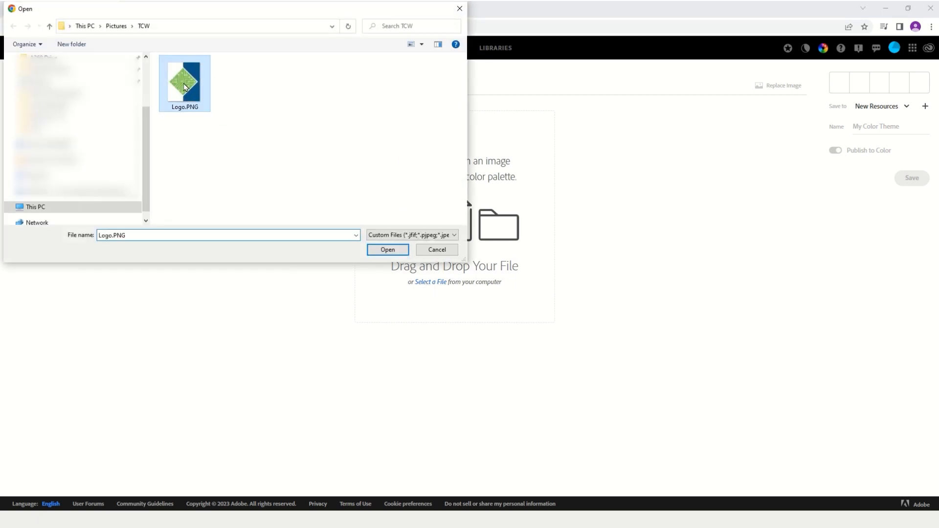
{"action": "left_click", "coordinate": [401, 254]}
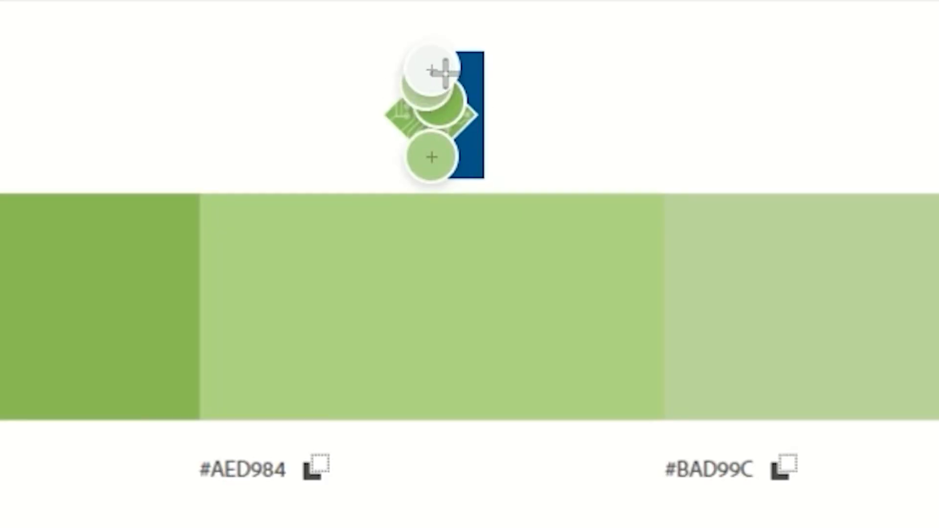
Step: Reposition the theme's sample points onto the logo's white background and blue bar, and save the theme to New Resources
{"action": "left_click_drag", "start_coordinate": [444, 72], "coordinate": [380, 70]}
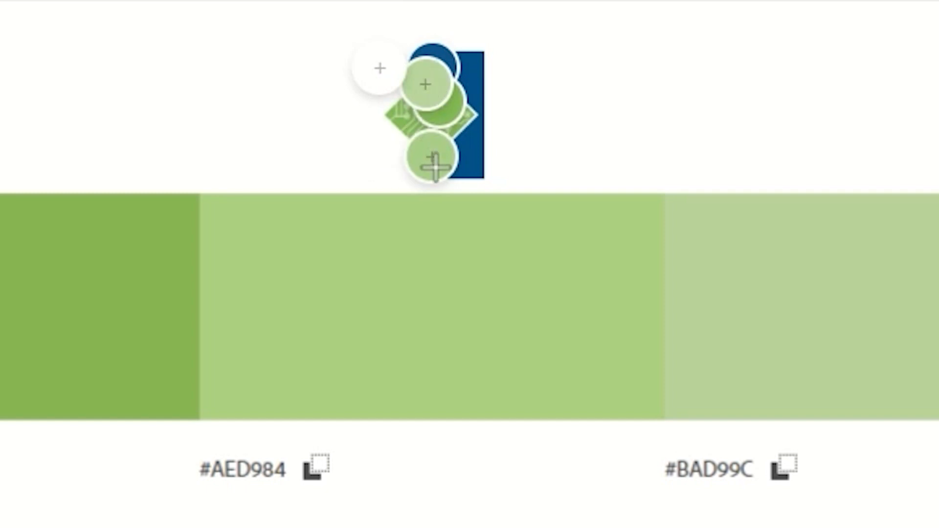
{"action": "left_click_drag", "start_coordinate": [430, 163], "coordinate": [474, 92]}
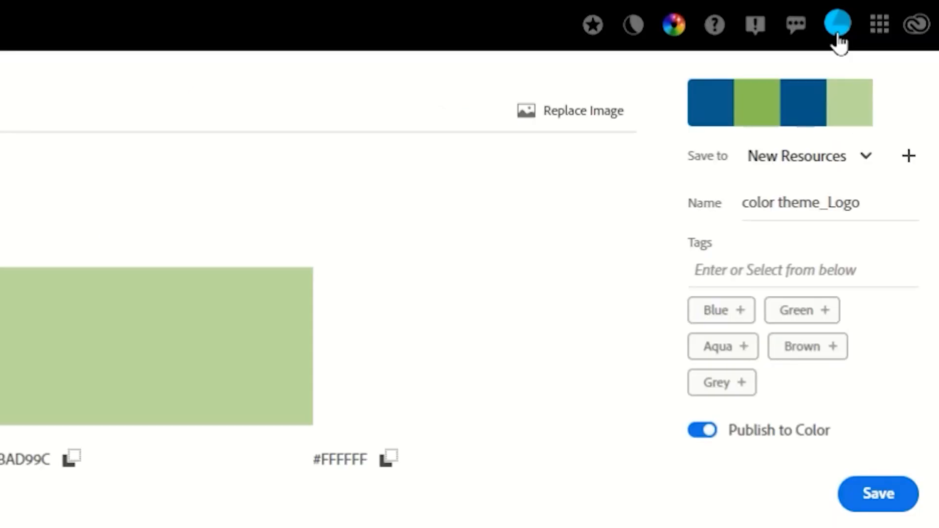
{"action": "left_click", "coordinate": [868, 157]}
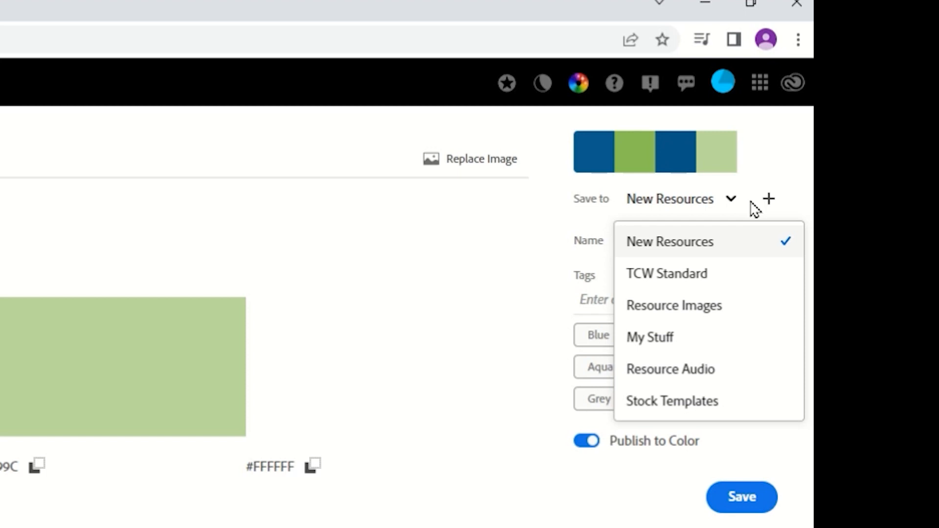
{"action": "left_click", "coordinate": [679, 210]}
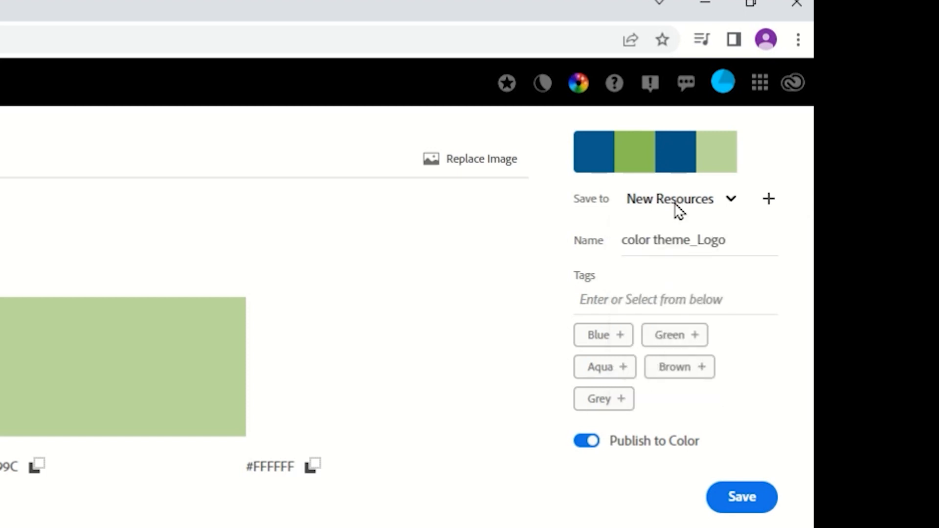
{"action": "left_click", "coordinate": [764, 499]}
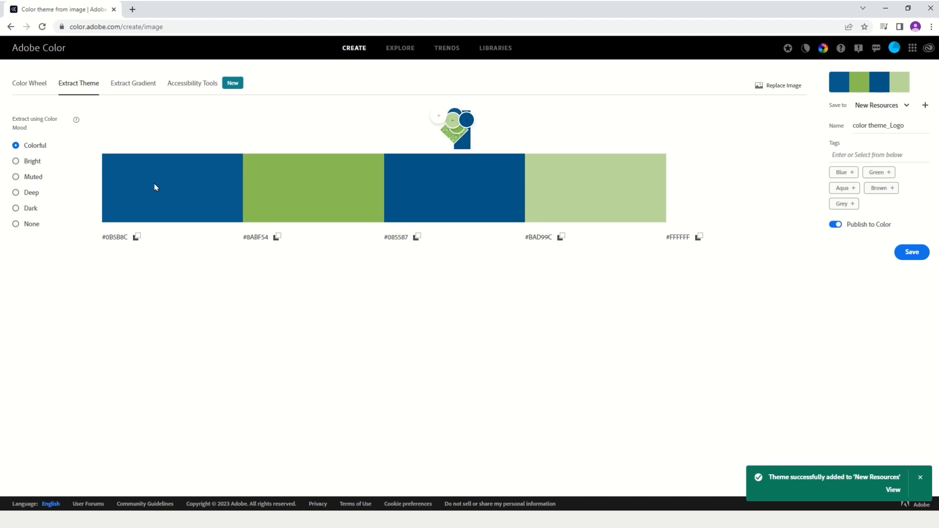
Step: Create a Monochromatic theme from the logo's blue on the colour wheel and save it to New Resources
{"action": "left_click", "coordinate": [28, 84]}
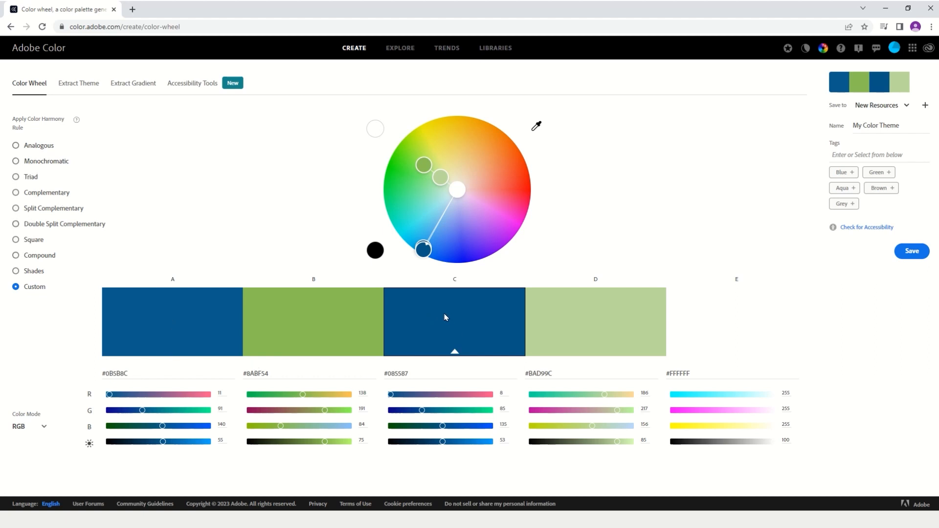
{"action": "left_click", "coordinate": [16, 161]}
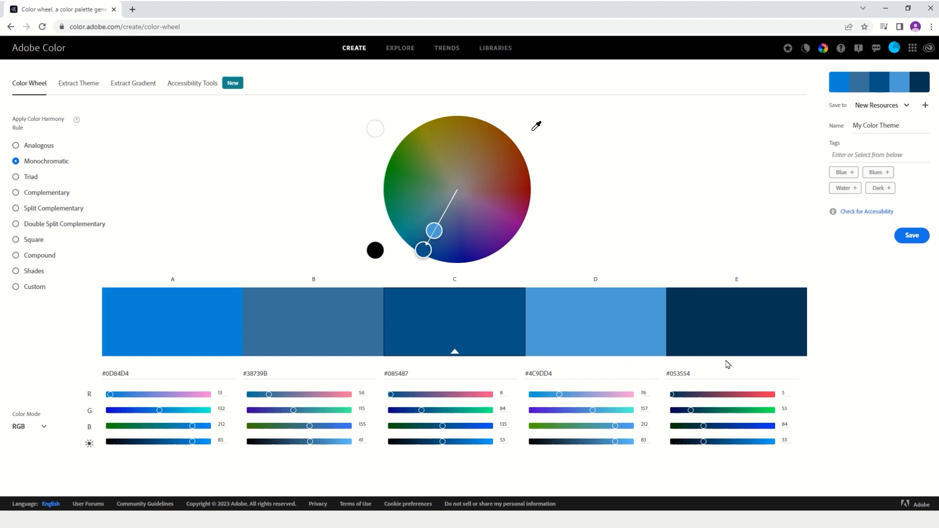
Step: Set the theme's base colour to #85C557 and save the green Monochromatic theme to New Resources
{"action": "left_click", "coordinate": [408, 374]}
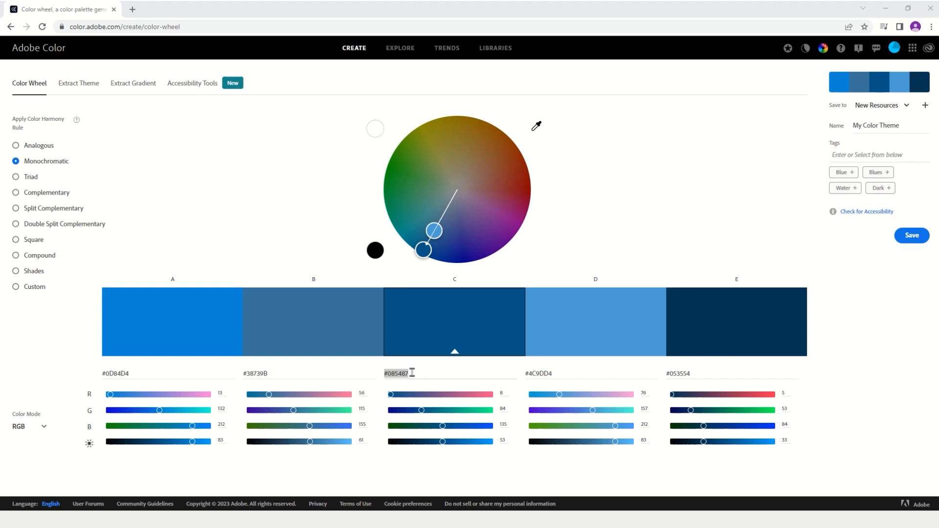
{"action": "left_click_drag", "start_coordinate": [412, 373], "coordinate": [374, 374]}
{"action": "type", "text": "#85C557"}
{"action": "key", "text": "Return"}
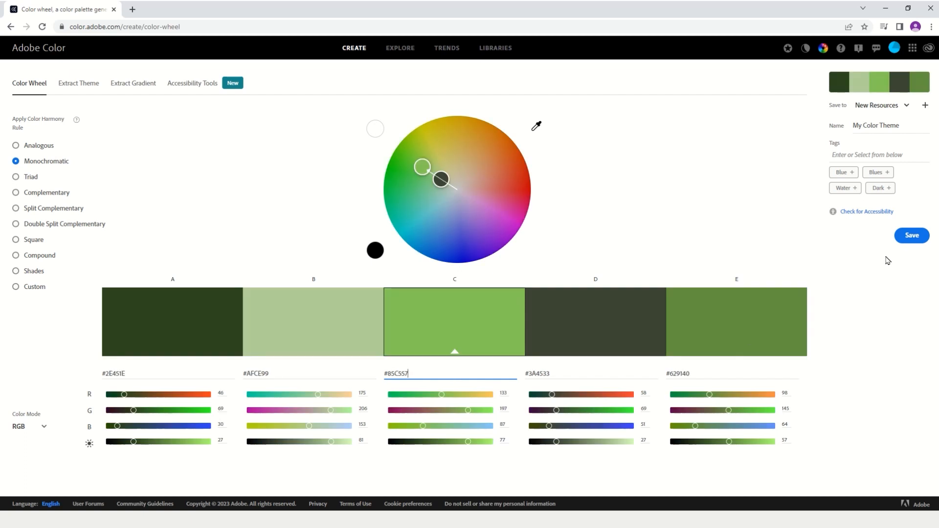
{"action": "left_click", "coordinate": [911, 238]}
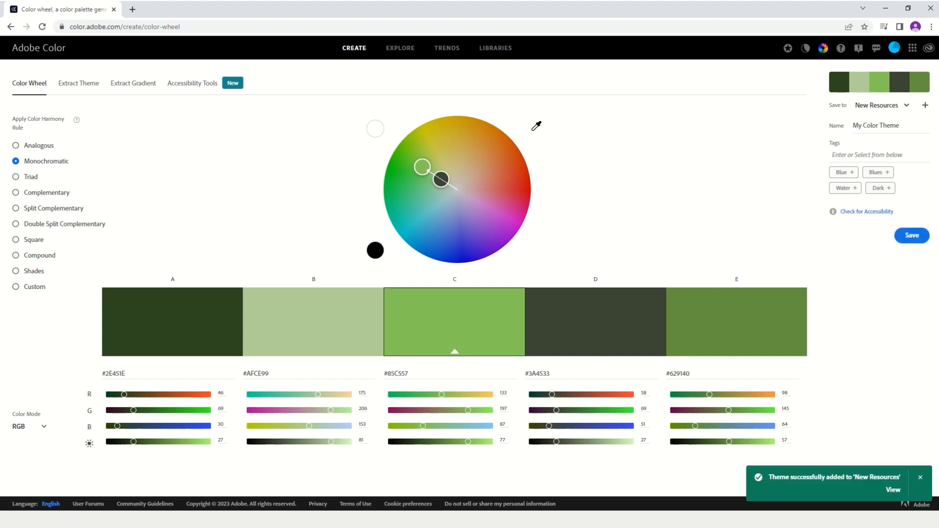
Step: Switch back to InDesign and move the logo, blue and green colour themes into the Colors group
{"action": "left_click", "coordinate": [348, 519]}
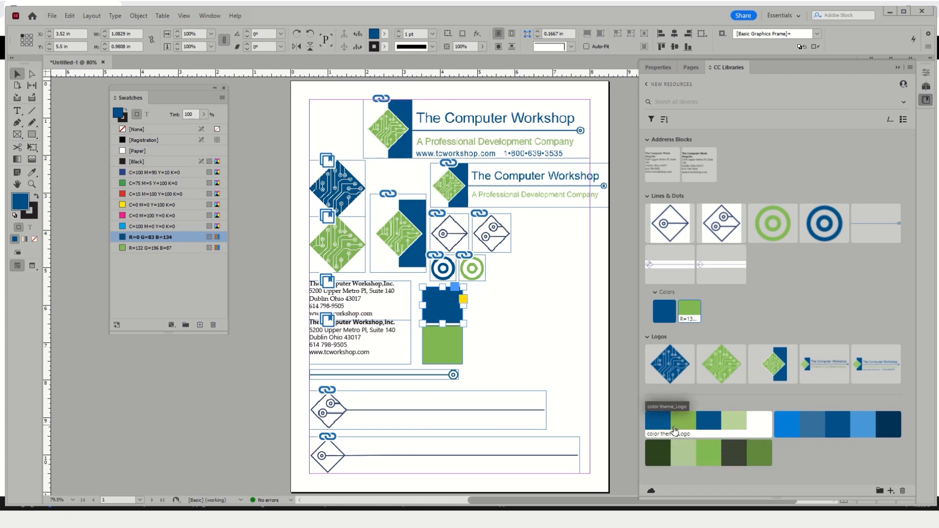
{"action": "left_click_drag", "start_coordinate": [657, 436], "coordinate": [715, 324]}
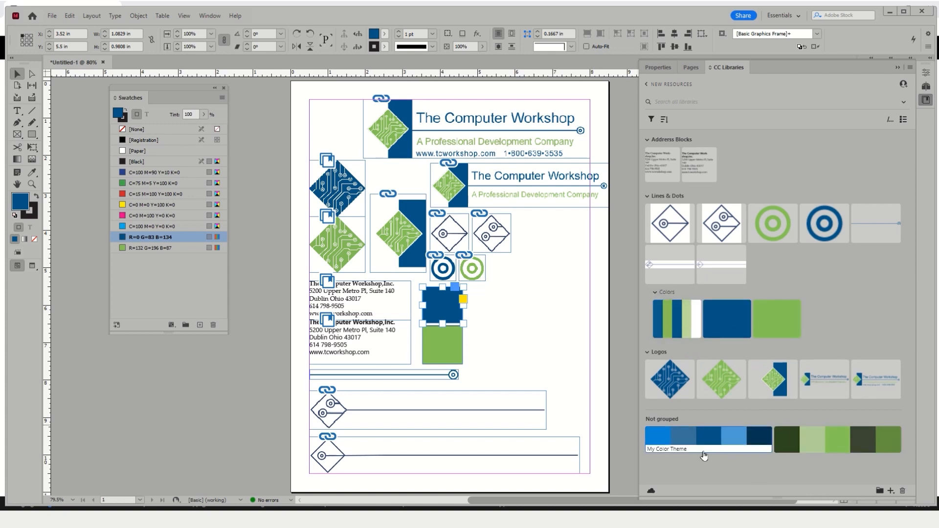
{"action": "left_click_drag", "start_coordinate": [704, 451], "coordinate": [823, 344]}
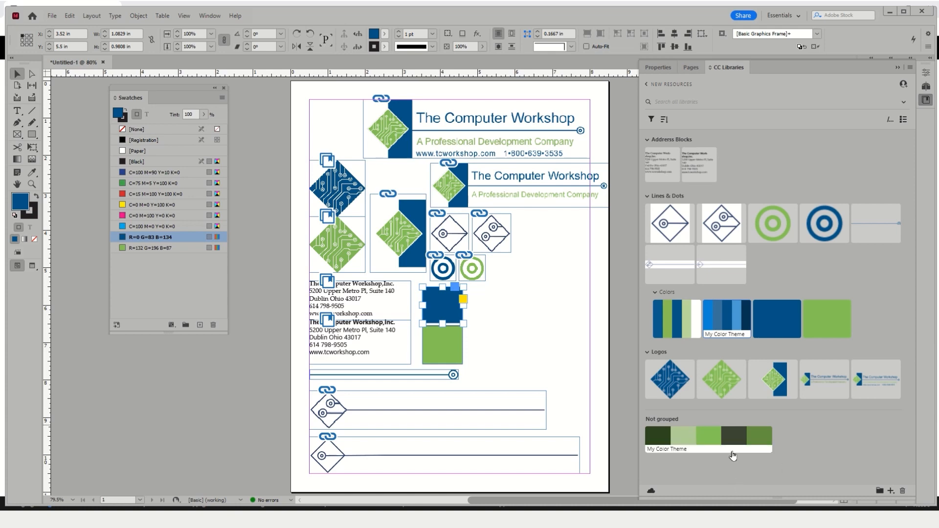
{"action": "left_click_drag", "start_coordinate": [724, 457], "coordinate": [783, 323]}
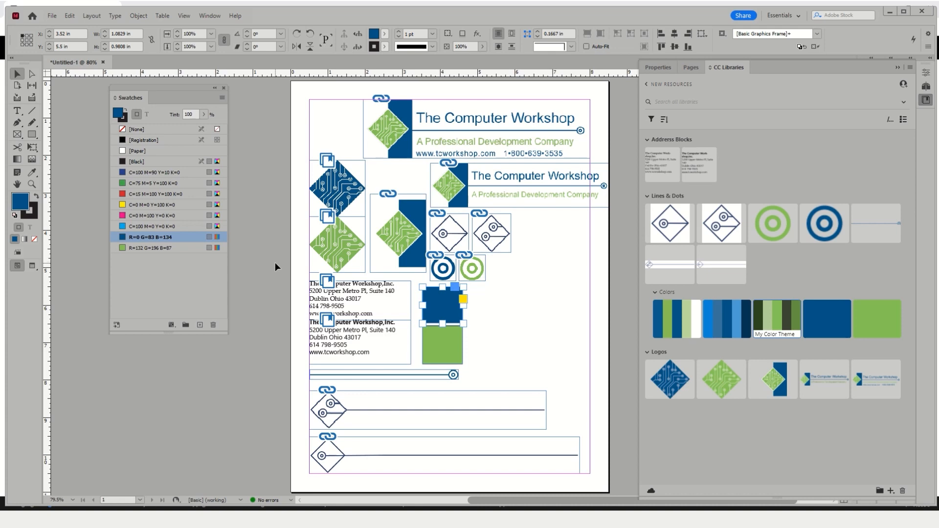
{"action": "left_click", "coordinate": [577, 326]}
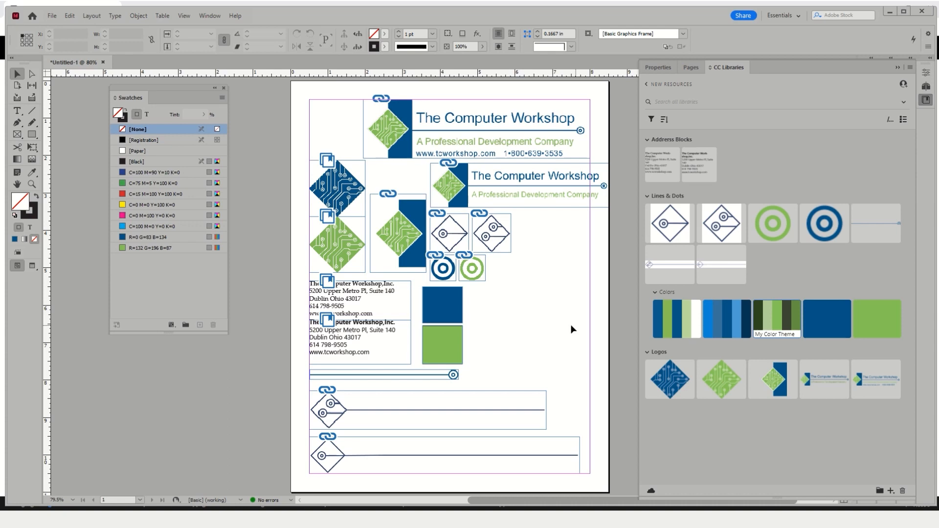
Step: Create a new blank letter-size document with the default settings
{"action": "key", "text": "ctrl+n"}
{"action": "left_click", "coordinate": [541, 342]}
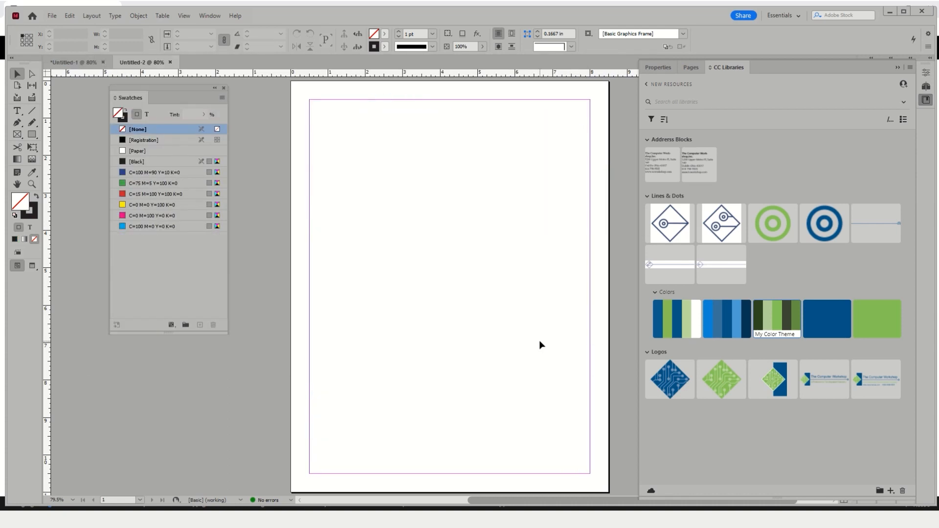
Step: Place the Print Version address block at the page's upper-left margin corner and shrink its frame to fit the text
{"action": "left_click", "coordinate": [666, 166]}
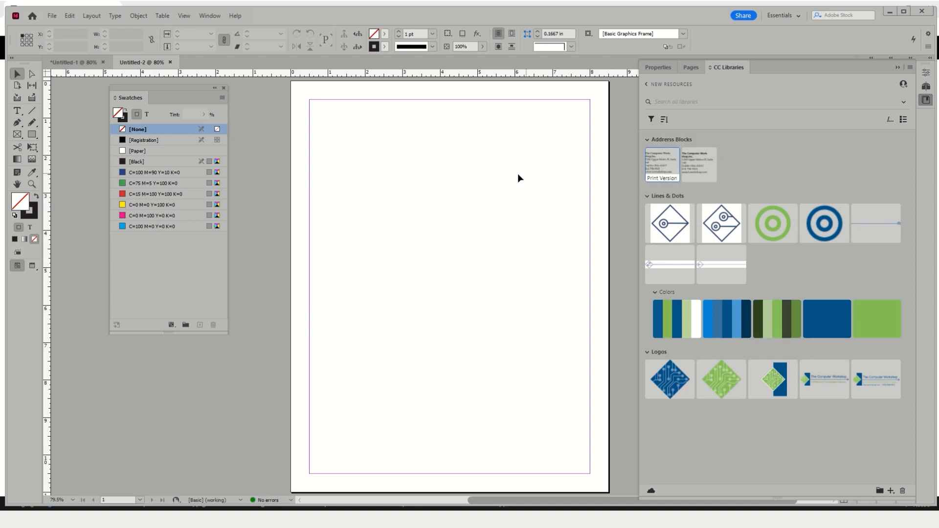
{"action": "left_click_drag", "start_coordinate": [664, 166], "coordinate": [441, 166]}
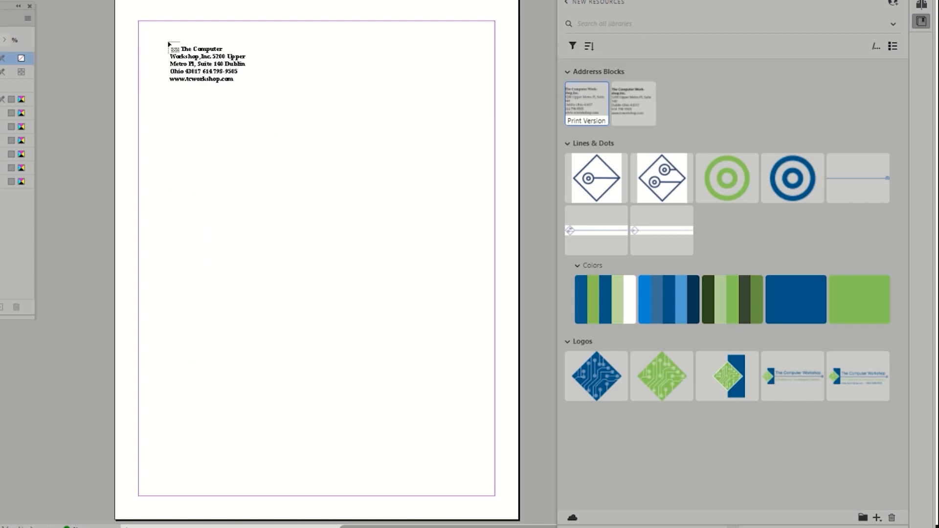
{"action": "left_click", "coordinate": [139, 22]}
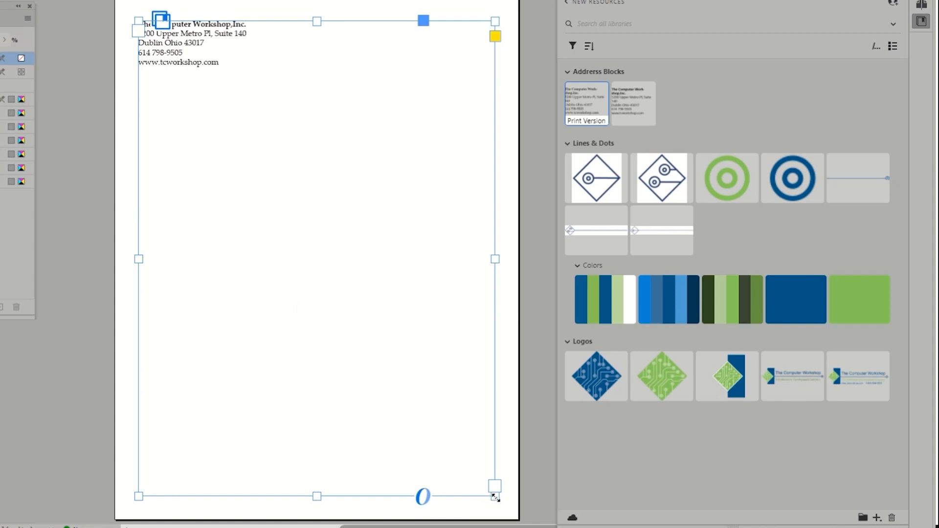
{"action": "left_click_drag", "start_coordinate": [495, 497], "coordinate": [260, 72]}
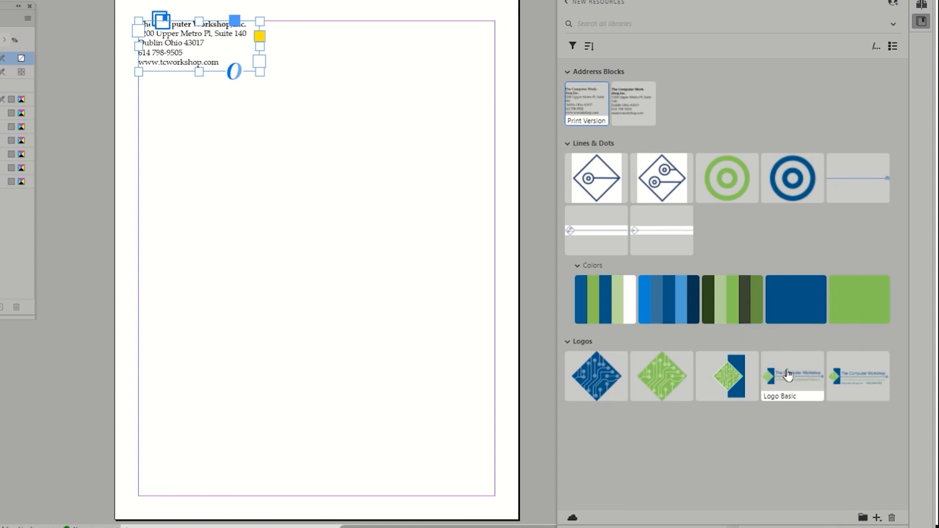
Step: Place the Logo Basic artwork on the page and align it to the upper-right margin corner beside the address block
{"action": "left_click_drag", "start_coordinate": [788, 374], "coordinate": [210, 226]}
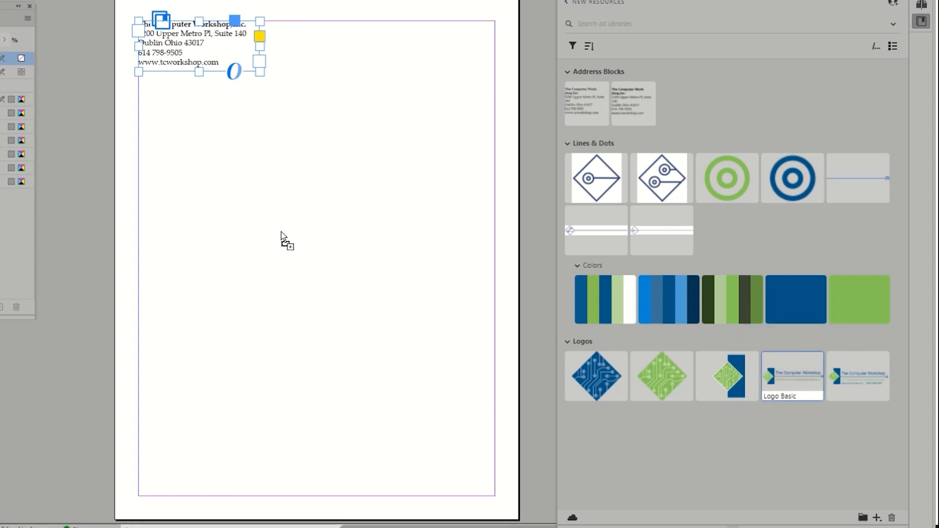
{"action": "left_click", "coordinate": [161, 112]}
{"action": "left_click_drag", "start_coordinate": [234, 147], "coordinate": [342, 56]}
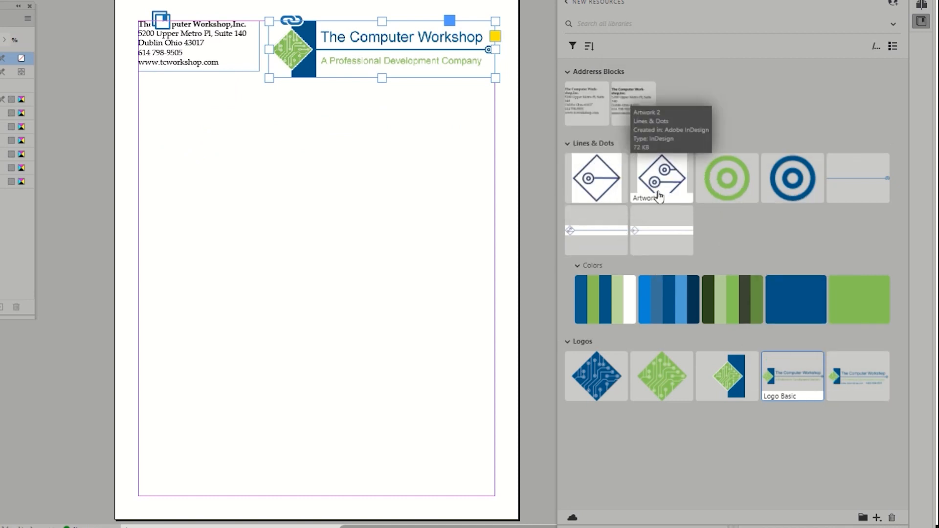
{"action": "left_click", "coordinate": [295, 249]}
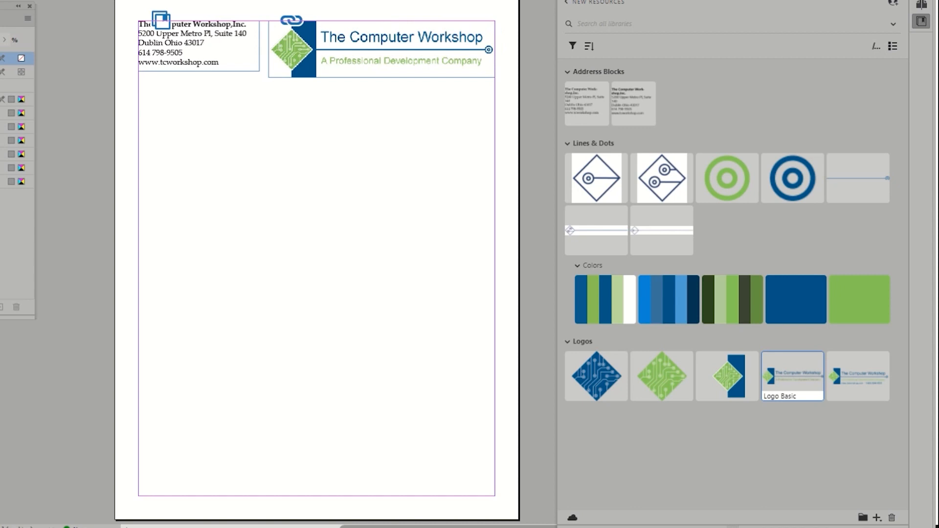
Step: Draw a tall, narrow rectangle on the page below the address block and apply the library's green swatch to it
{"action": "left_click_drag", "start_coordinate": [213, 164], "coordinate": [260, 354]}
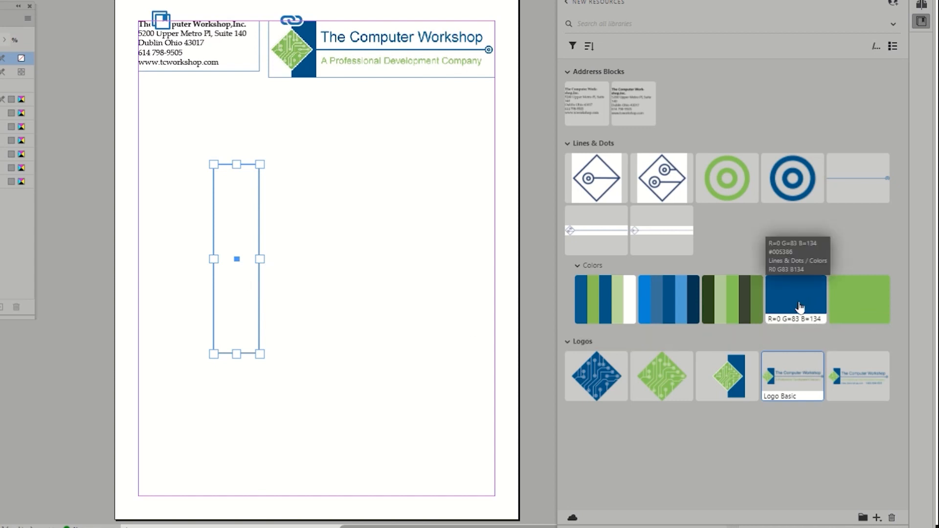
{"action": "left_click", "coordinate": [847, 304]}
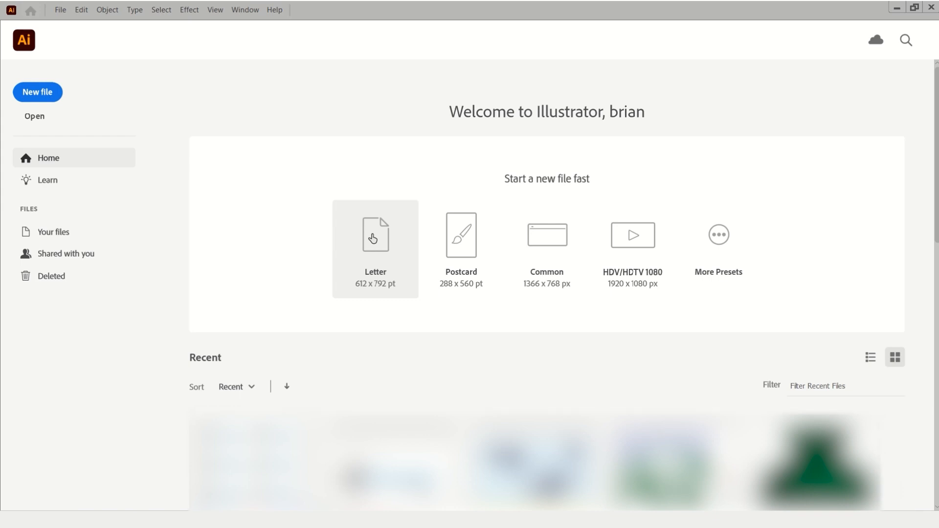
Step: Switch to Illustrator, create a new Letter document and browse the contents of the New Resources library
{"action": "left_click", "coordinate": [373, 238]}
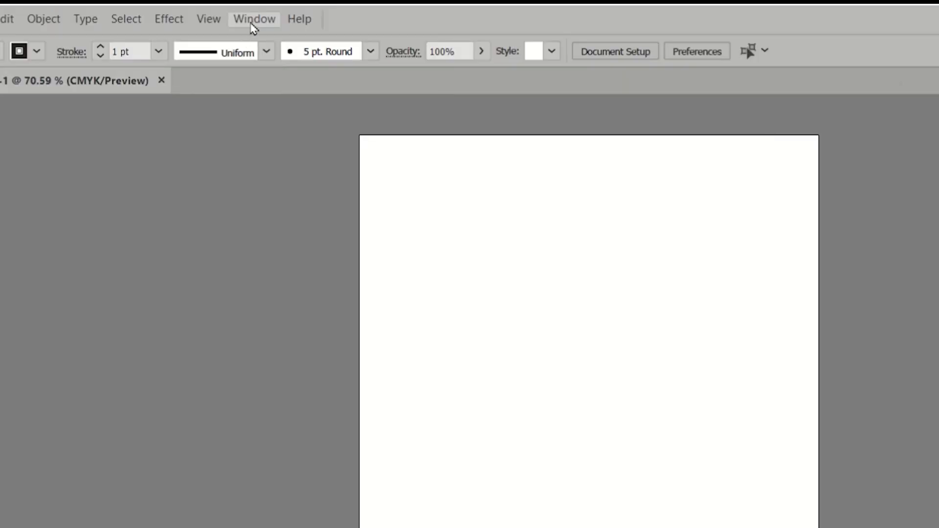
{"action": "left_click", "coordinate": [253, 19]}
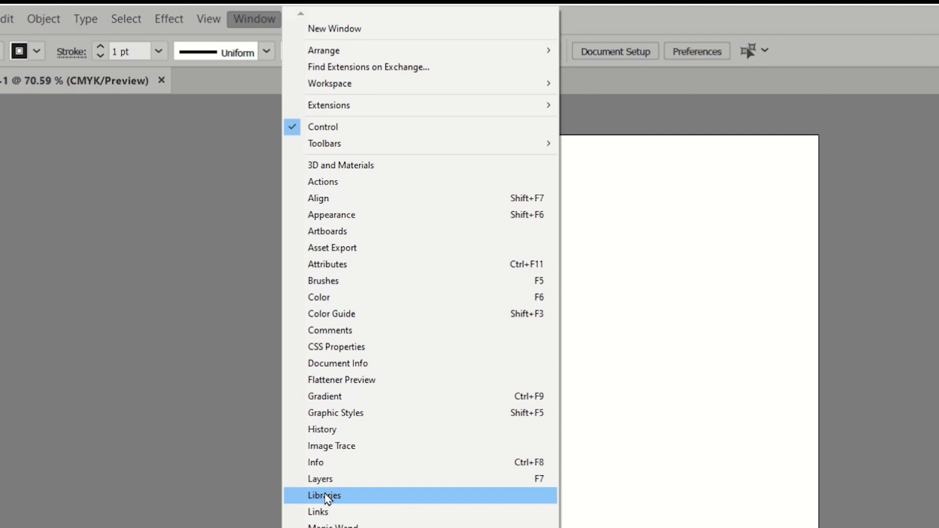
{"action": "left_click", "coordinate": [363, 499]}
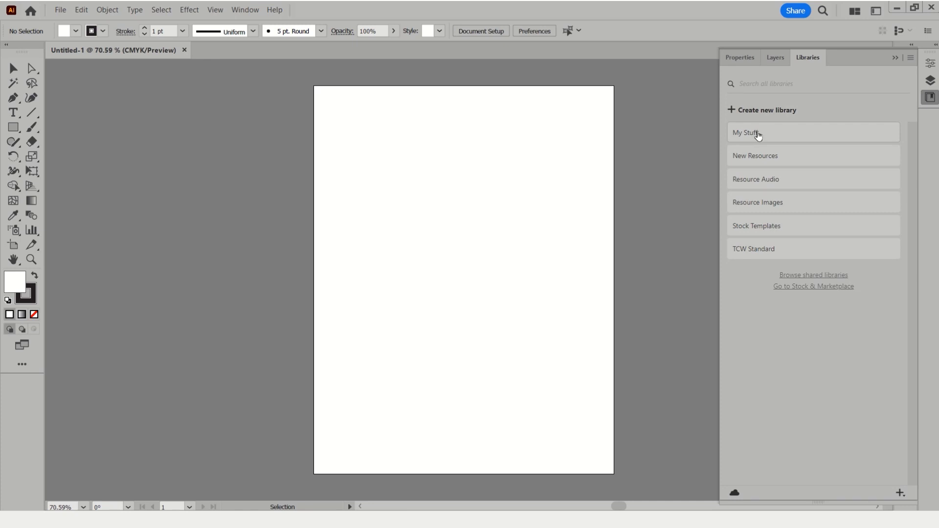
{"action": "left_click", "coordinate": [752, 161]}
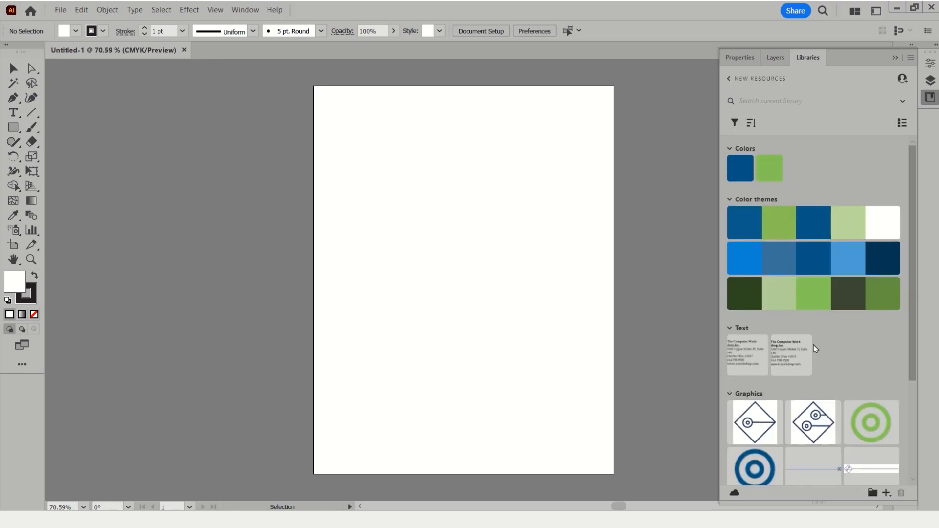
{"action": "scroll", "coordinate": [812, 349], "scroll_direction": "down", "scroll_amount": 3}
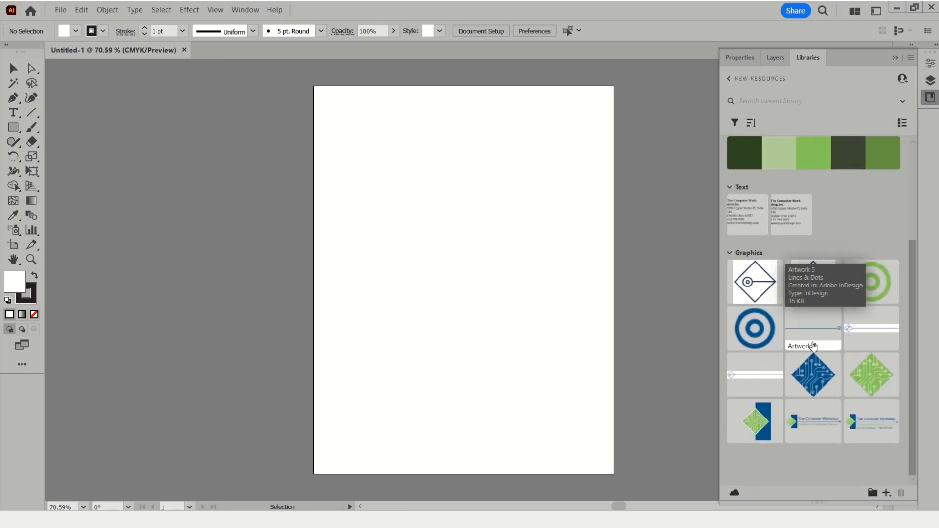
{"action": "scroll", "coordinate": [814, 346], "scroll_direction": "up", "scroll_amount": 3}
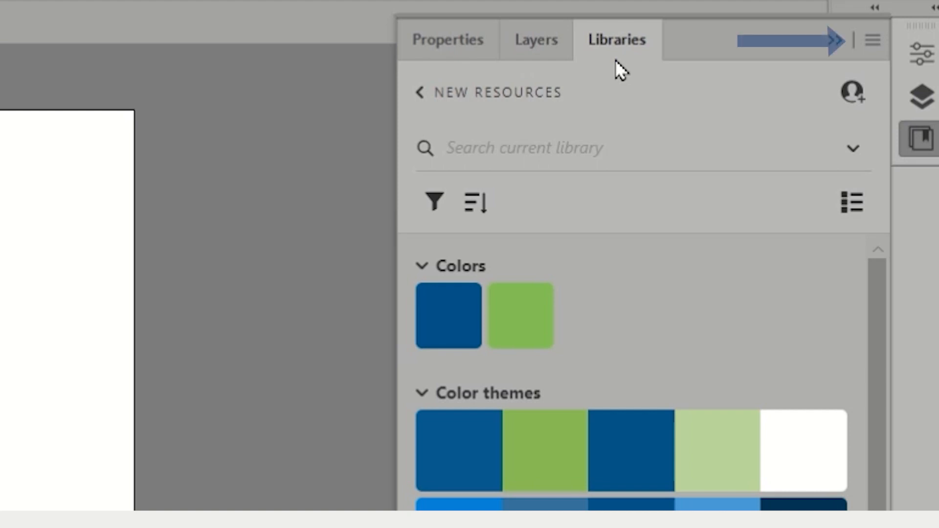
Step: Open the invitation for sharing the New Resources library with other people and show its permission options
{"action": "left_click", "coordinate": [876, 43]}
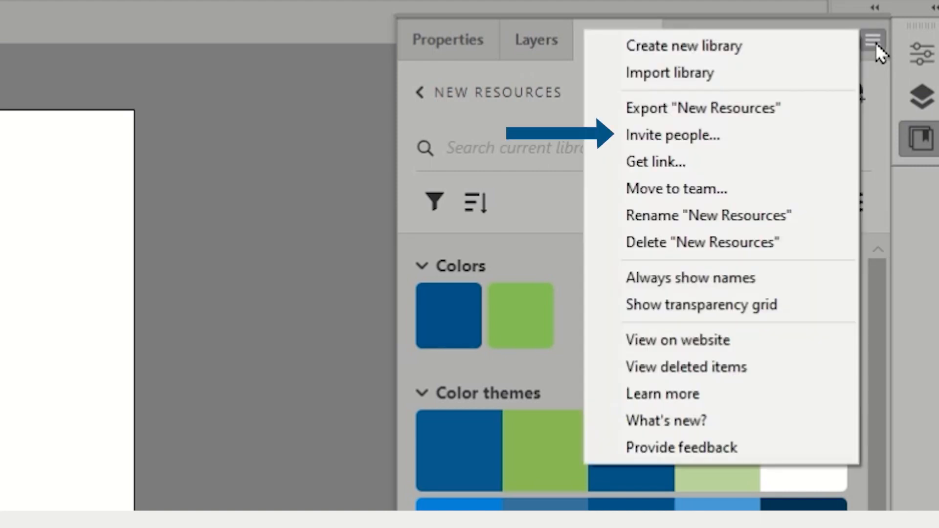
{"action": "left_click", "coordinate": [691, 144]}
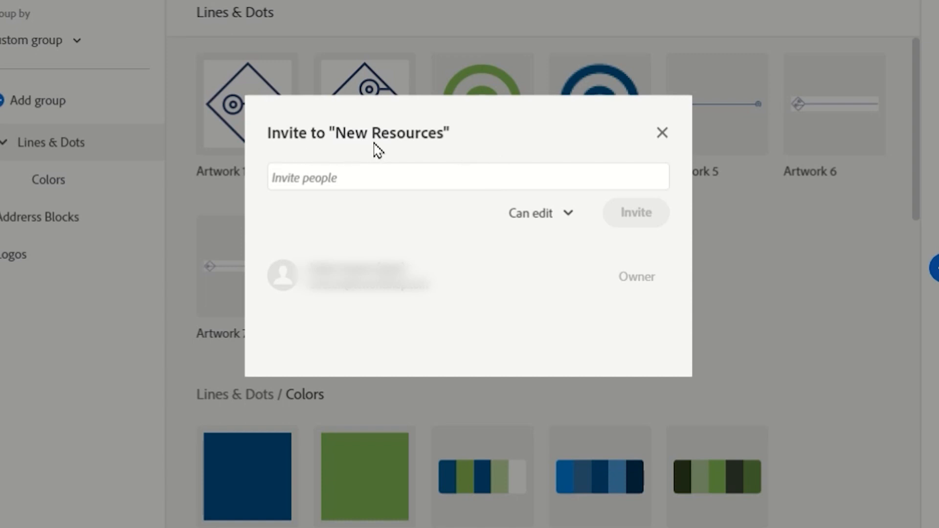
{"action": "left_click", "coordinate": [352, 179]}
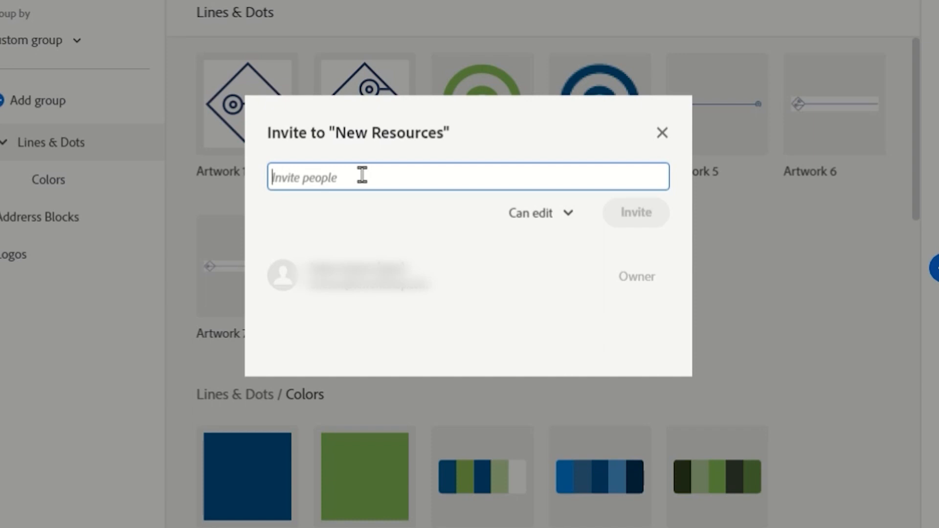
{"action": "left_click", "coordinate": [569, 218]}
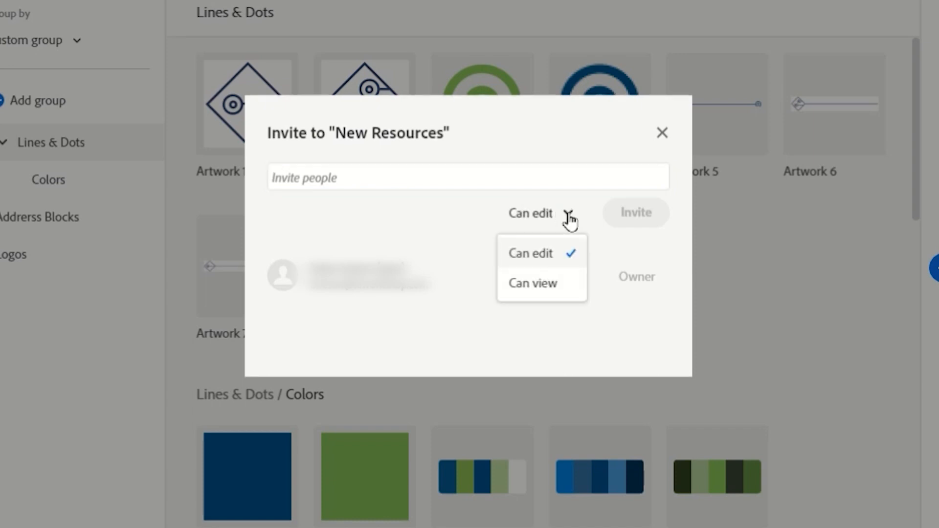